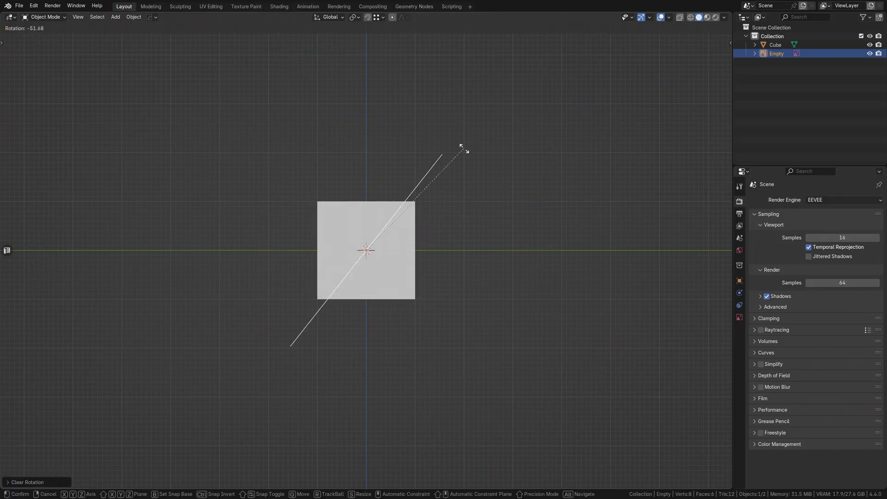
Step: Rotate the cone reference image upright, switch to wireframe display, and raise the image along Z to about 1.88 m
ctrl+click(384, 122)
middle_drag(354, 257, 442, 262)
key(shift+z)
scroll(442, 262, up, 2)
key(g)
key(z)
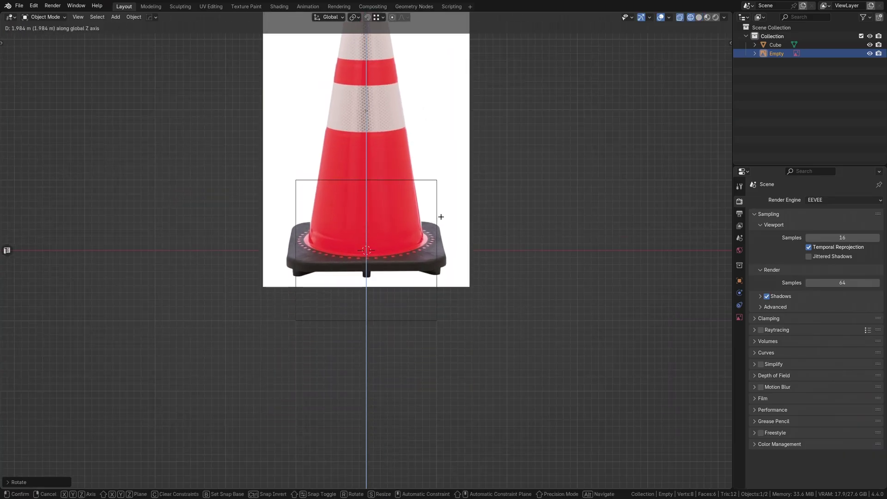
click(443, 228)
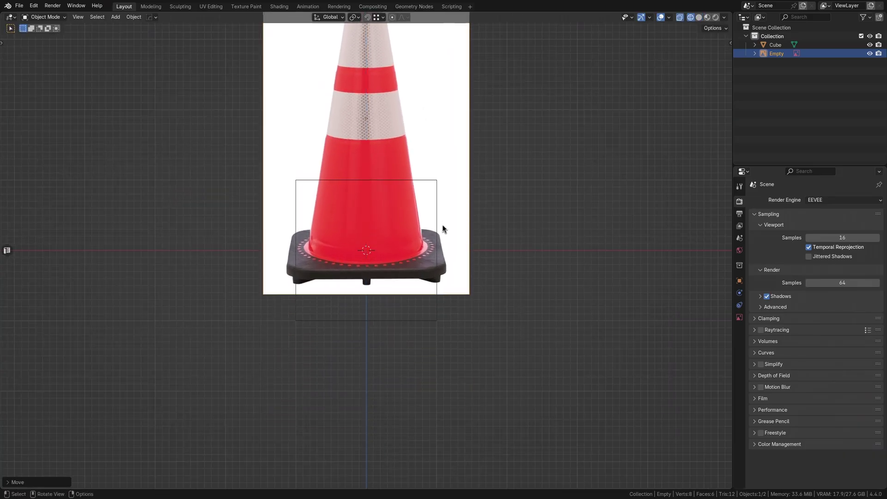
Step: Set the cube's origin to its bottom and clear its location so it sits on the world origin
shift+middle_drag(442, 228, 434, 322)
click(434, 322)
key(shift+s)
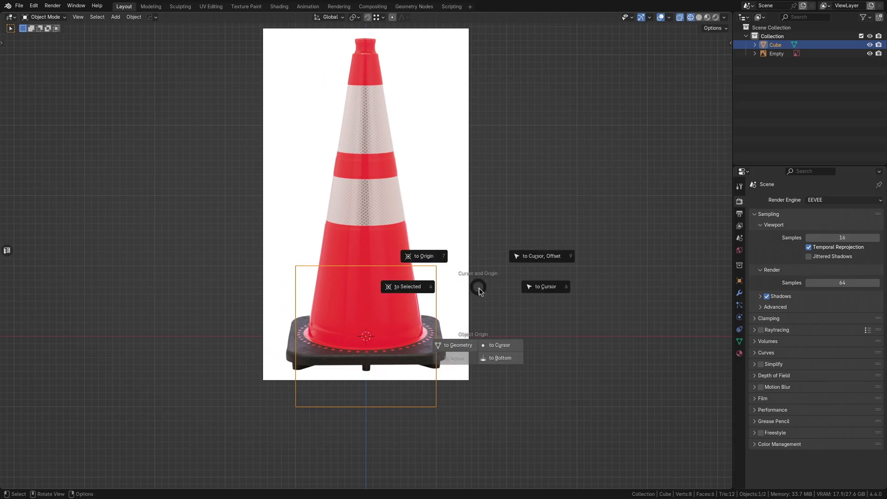
click(510, 359)
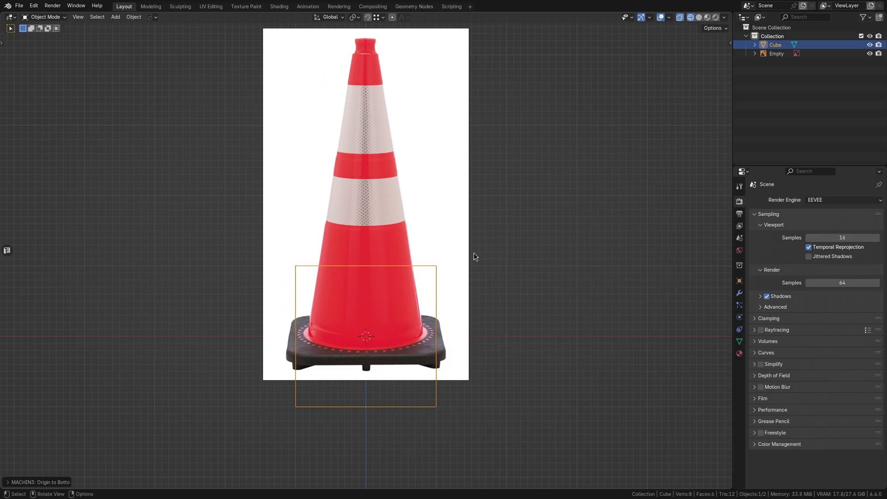
key(alt+g)
Step: Set the cube's Z dimension to 36 in as the height guide for the cone
key(n)
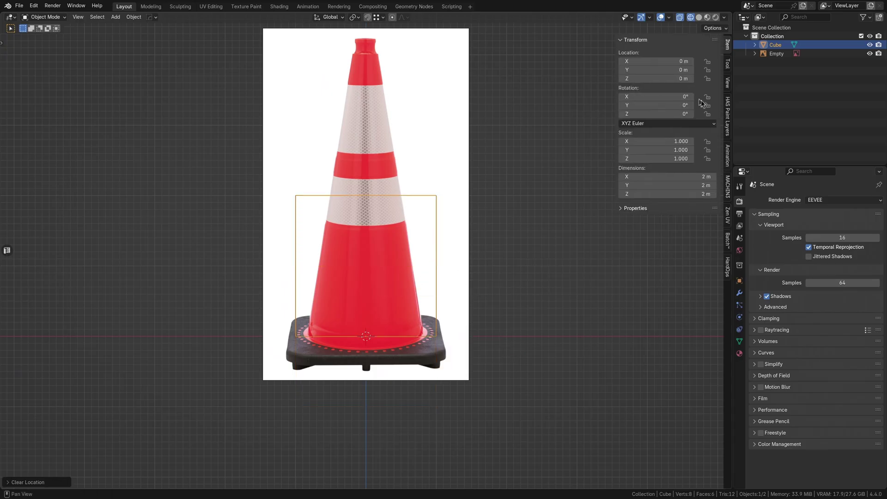
click(679, 193)
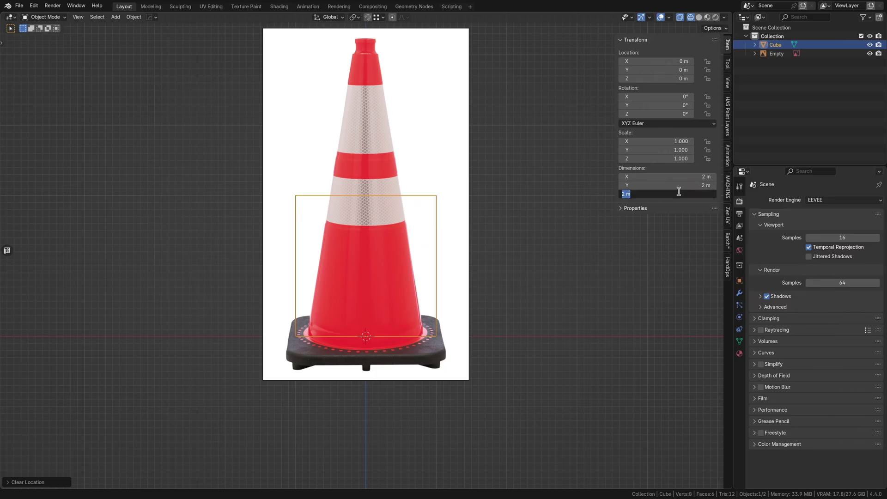
text(36in)
key(Return)
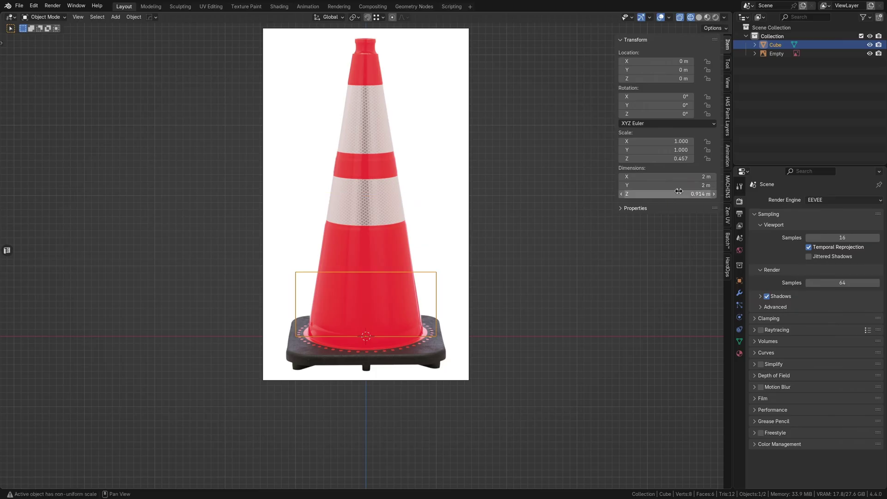
Step: Scale the reference image down to about 0.409 and lower it along Z to about 0.76 m
click(455, 268)
key(s)
click(451, 240)
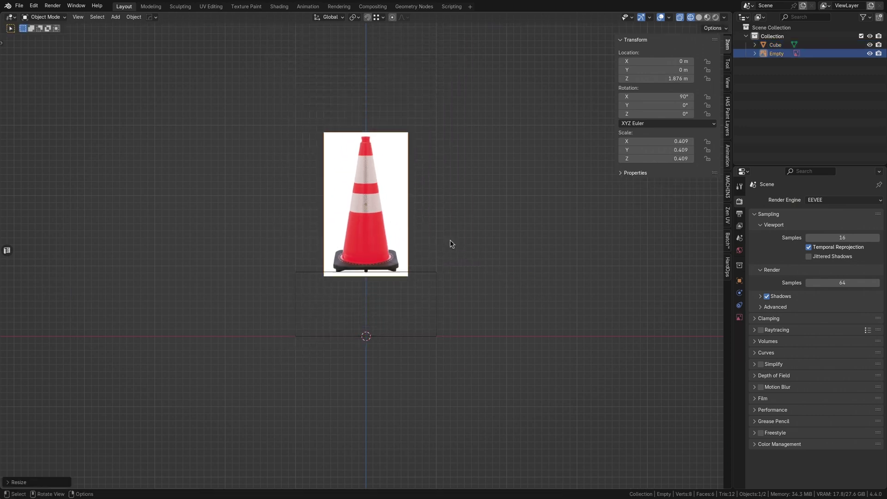
key(g)
key(z)
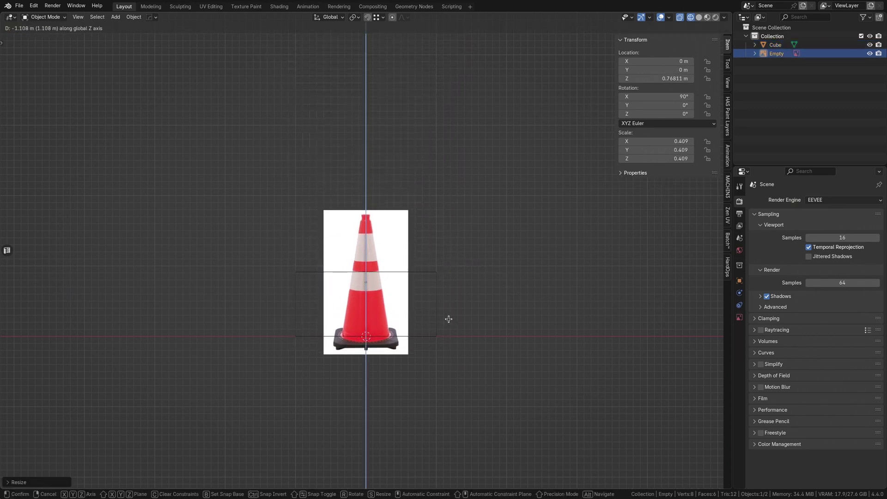
click(448, 318)
Step: Scale the reference image to about 0.216 and move it along Z until the cone's tip meets the cube's top edge
scroll(453, 324, up, 4)
key(s)
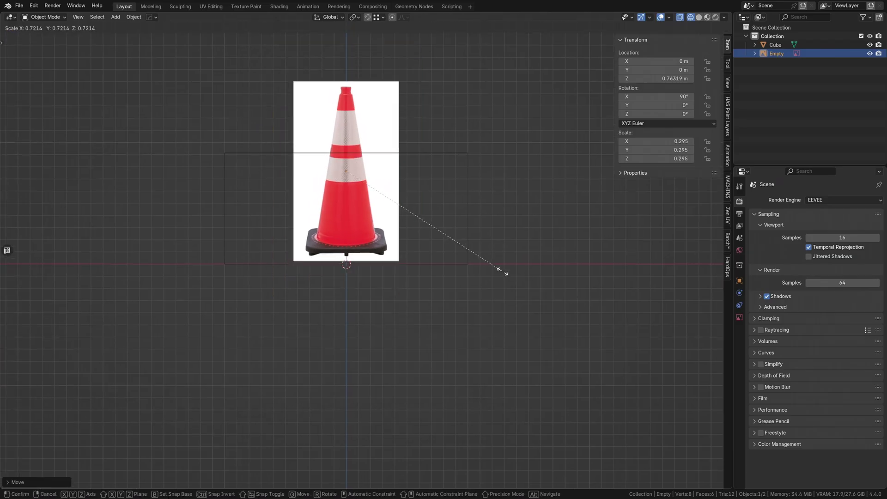
click(475, 245)
key(g)
key(z)
click(449, 268)
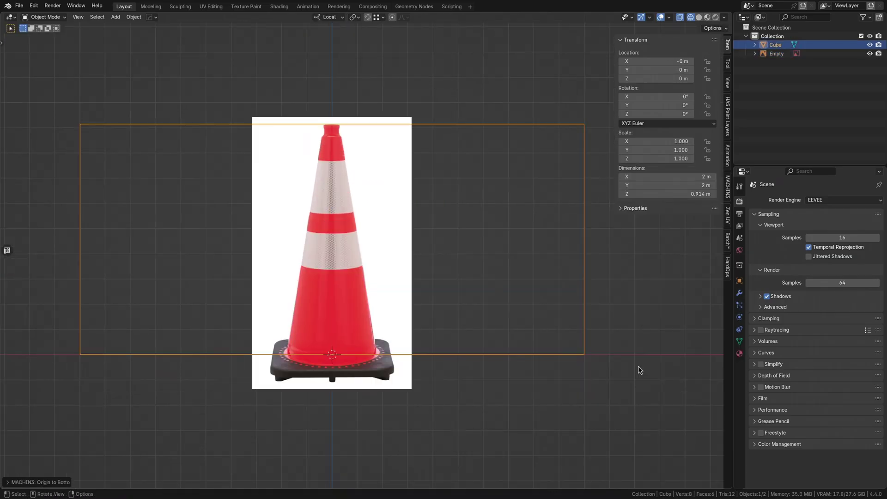
Step: Scale the cube to the width of the cone's base and flatten it along Z into a slab
key(s)
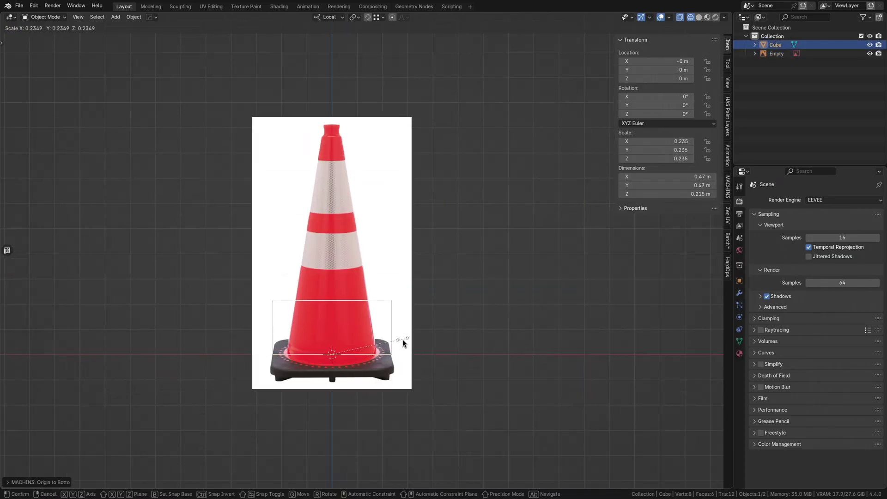
key(z)
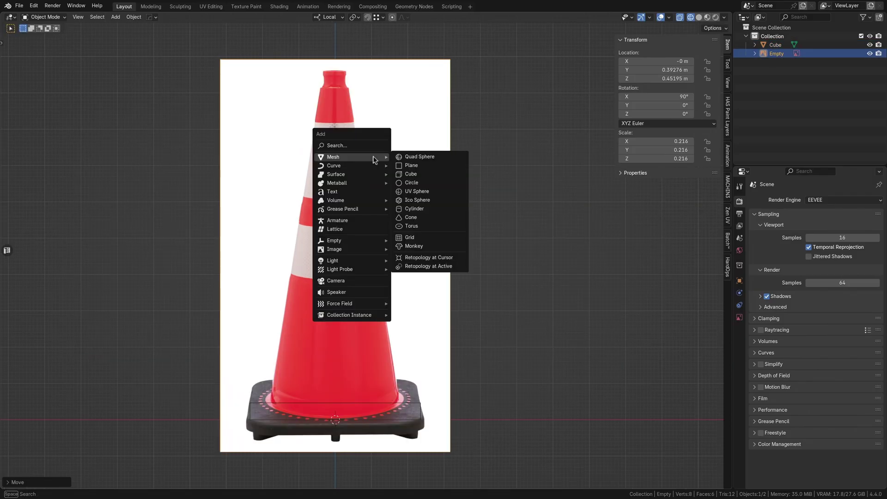
Step: Add a cylinder mesh with 24 vertices
click(423, 209)
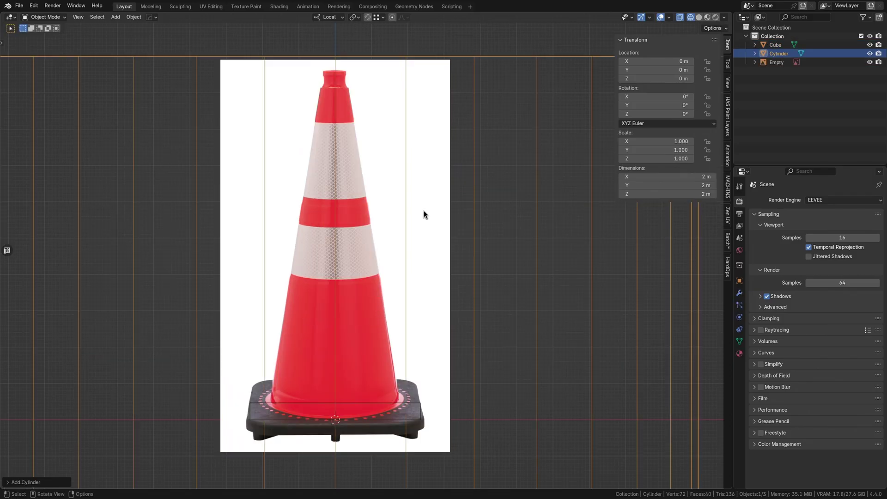
click(27, 481)
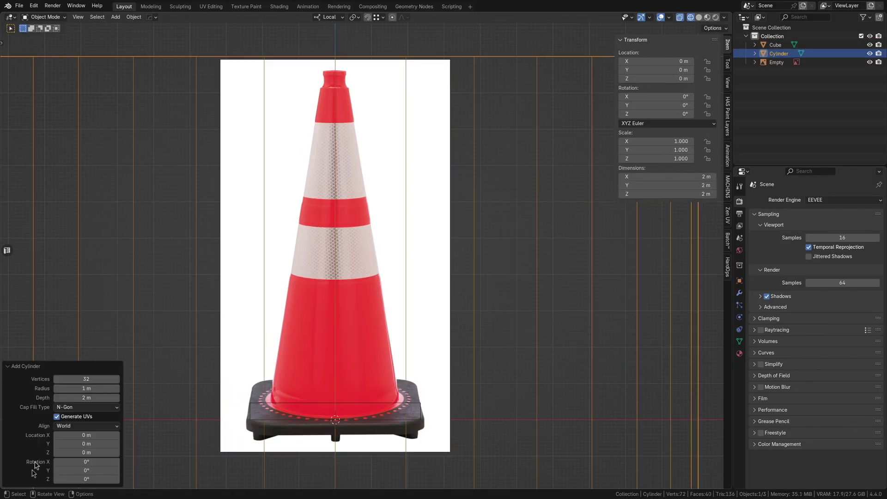
click(90, 376)
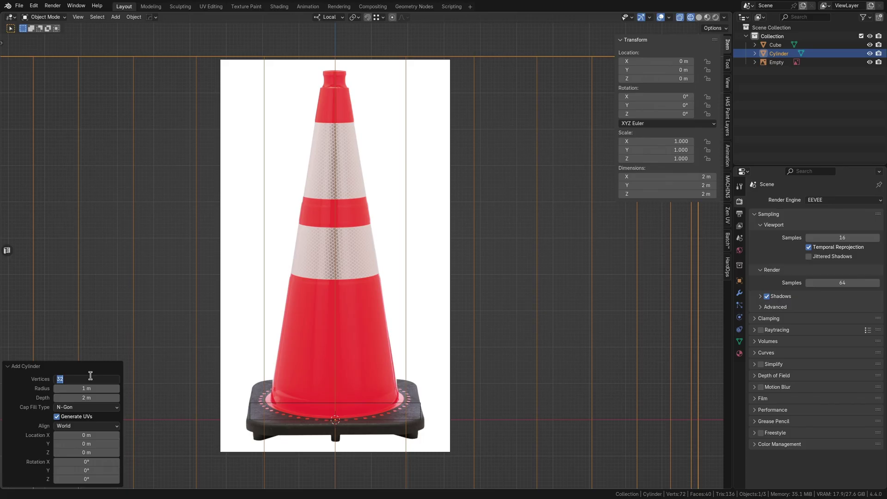
text(24)
key(Return)
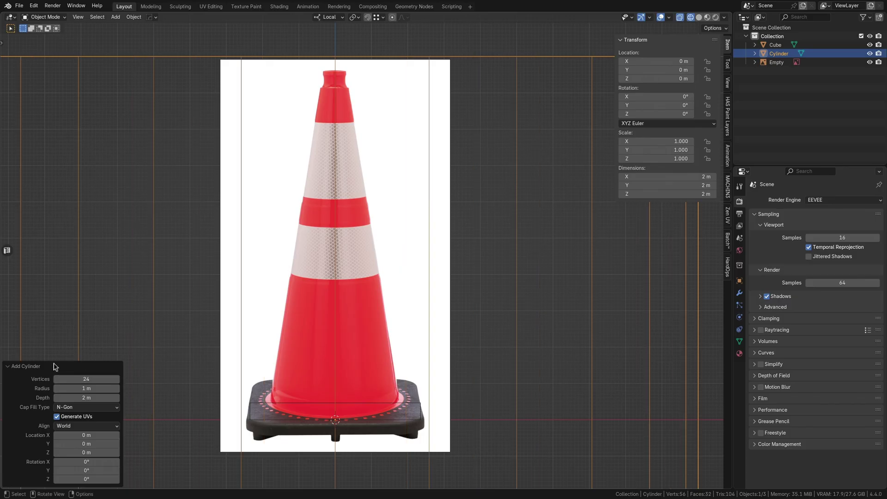
click(35, 367)
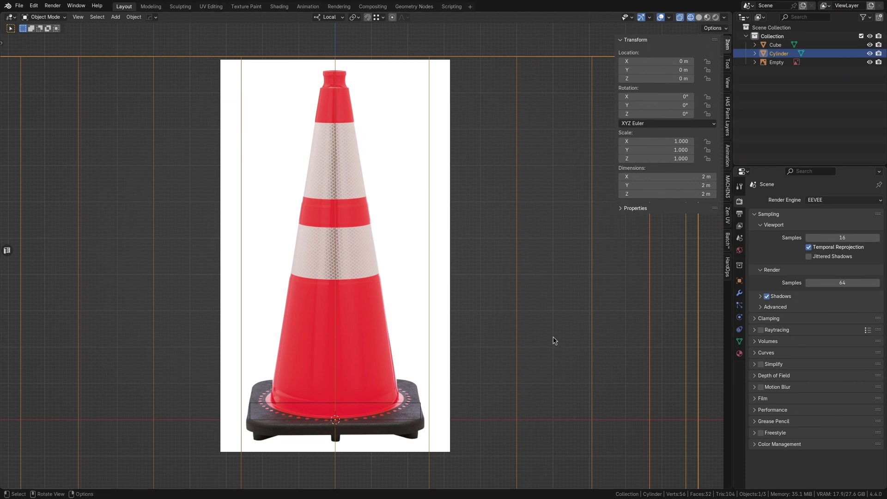
Step: Scale the cylinder mesh to the cone body's lower width and raise its bottom ring along Z onto the base
key(Tab)
key(s)
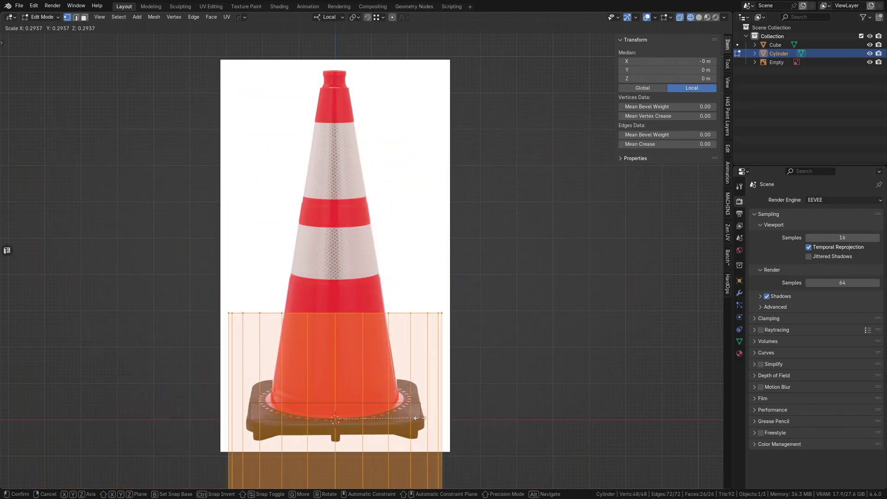
key(g)
middle_drag(427, 412, 427, 374)
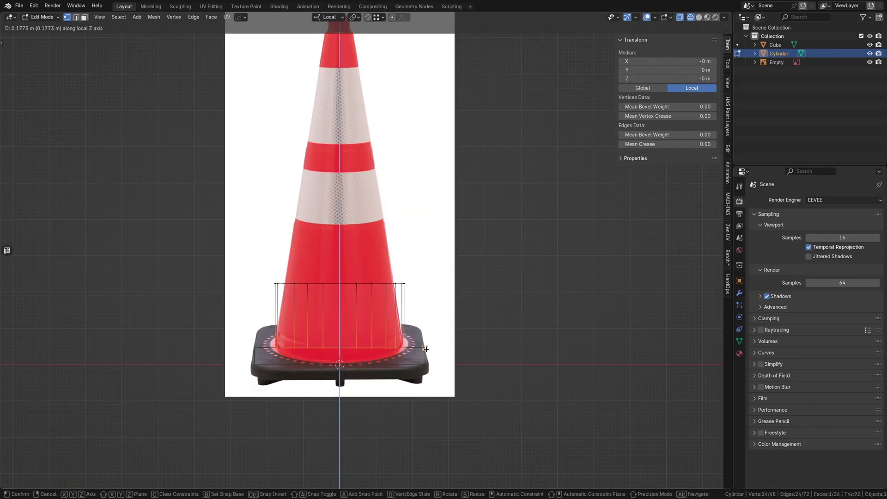
click(427, 349)
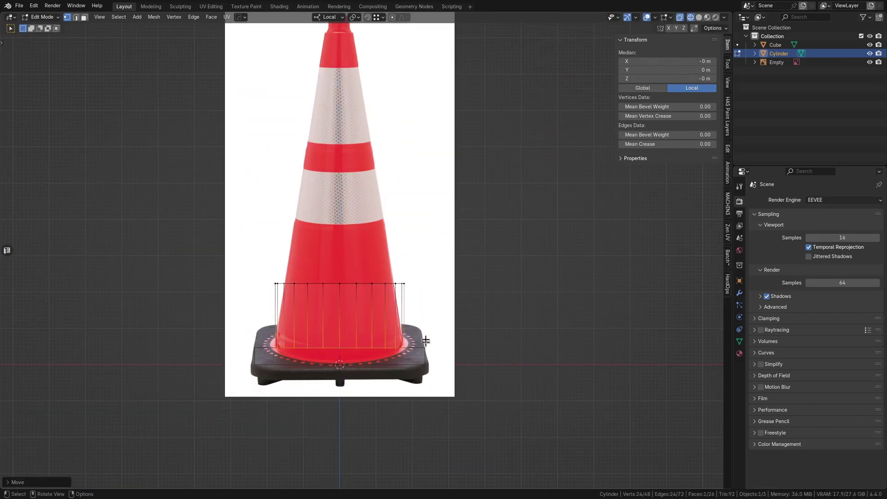
Step: Raise the cylinder's top ring along Z to the cone's tip and scale it down to the tip's width
drag(413, 262, 251, 299)
shift+middle_drag(252, 300, 264, 331)
key(g)
key(z)
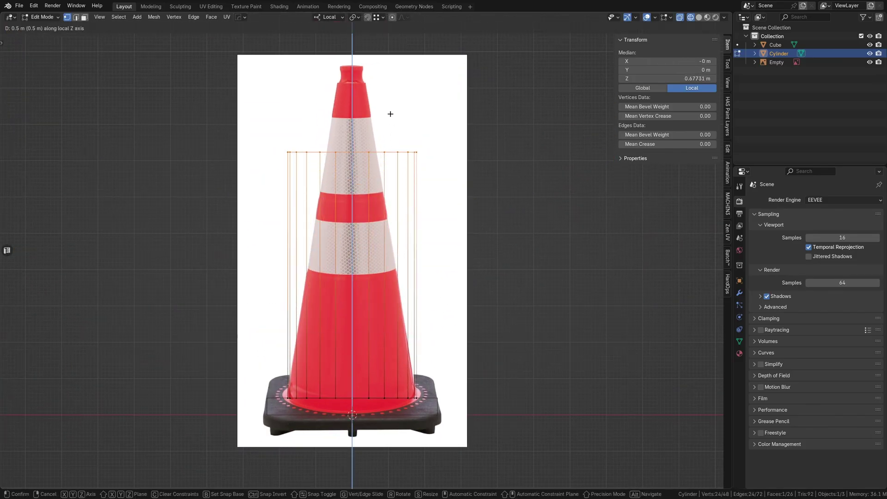
click(361, 28)
shift+middle_drag(533, 178, 539, 224)
key(s)
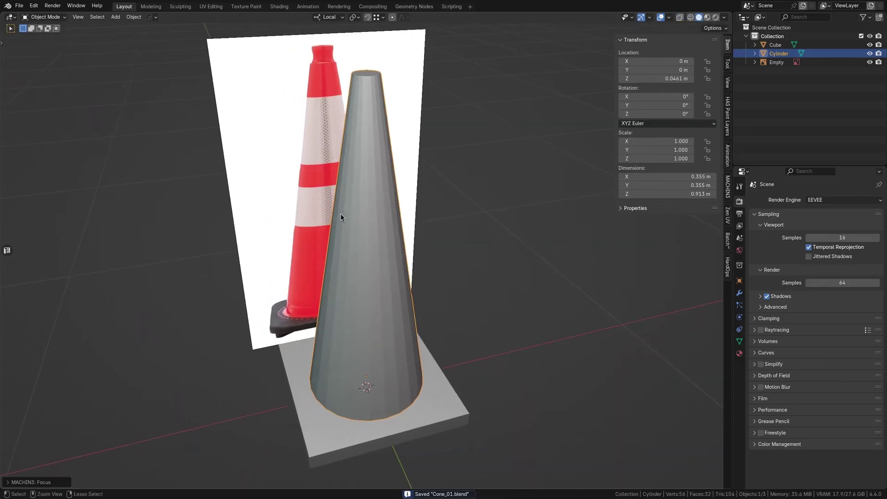
Step: Isolate the tapered cylinder and delete its top and bottom cap faces
key(ctrl+f)
middle_drag(340, 215, 394, 247)
key(Tab)
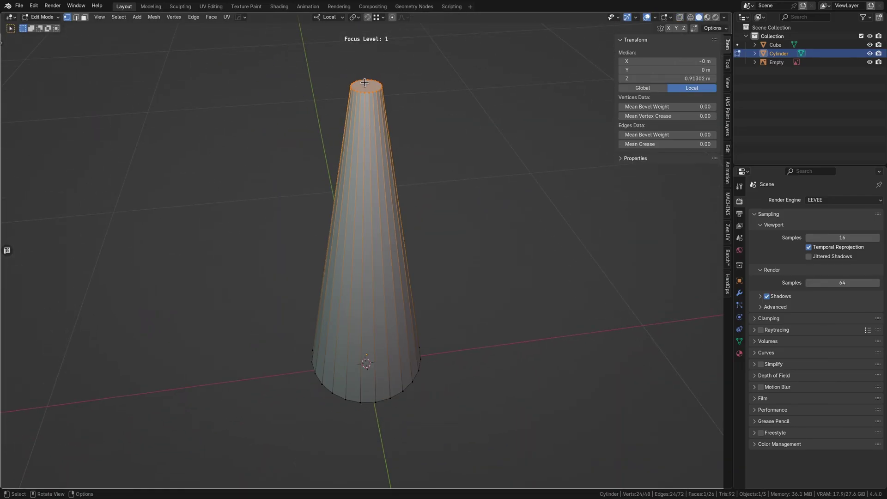
key(3)
middle_drag(429, 207, 422, 111)
shift+click(347, 395)
key(x)
click(323, 410)
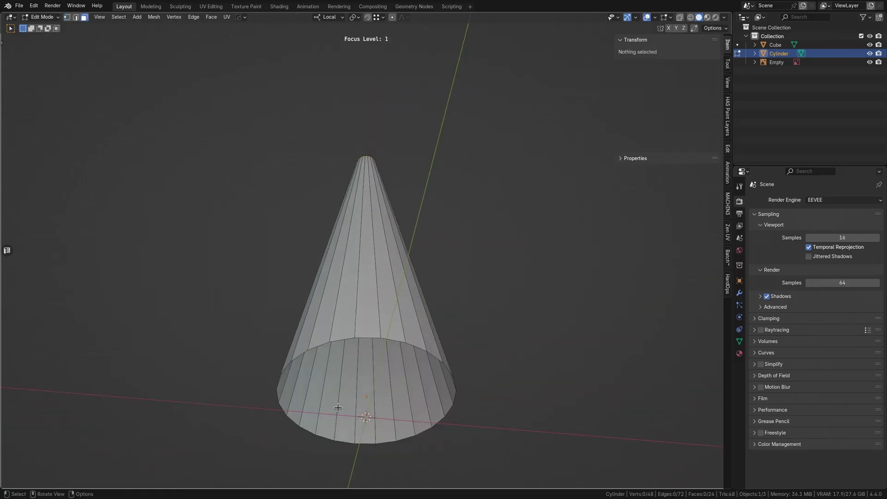
Step: Apply smooth shading to the open cone body with Shade Auto Smooth
key(Tab)
right_click(363, 247)
click(363, 247)
right_click(363, 247)
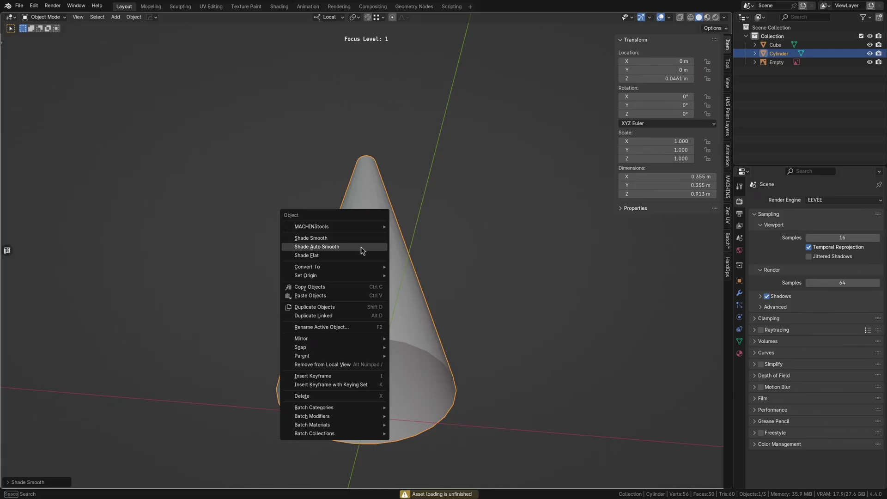
click(362, 247)
middle_drag(362, 249, 382, 268)
Step: Add edge loops around the upper cone body, sliding them to match the neck and colour bands in the reference
click(479, 244)
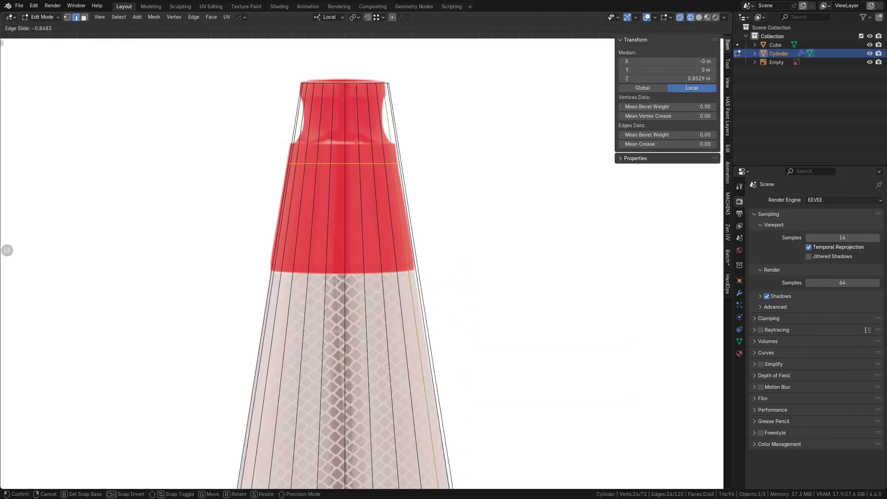
click(389, 97)
key(ctrl+r)
click(402, 203)
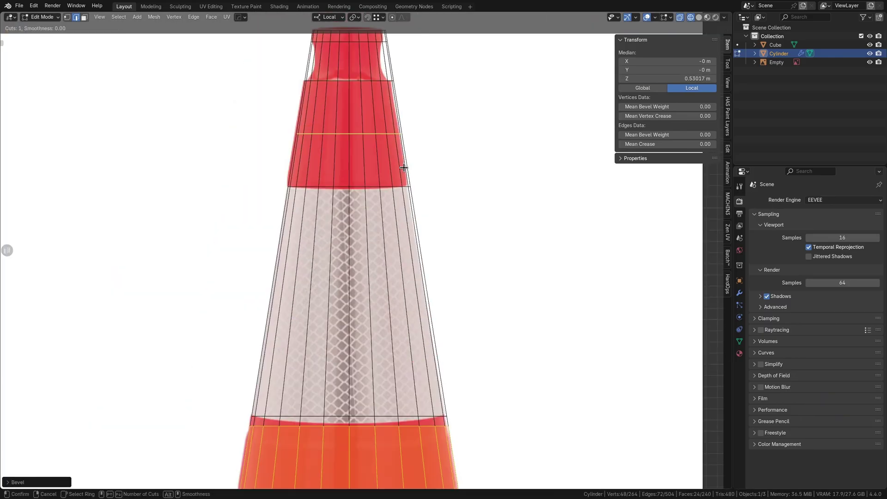
click(404, 167)
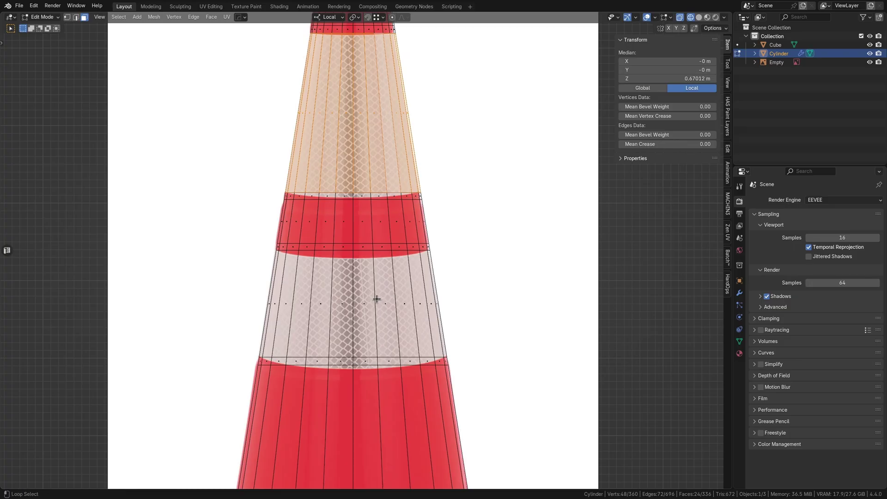
Step: Recess the two reflective stripe bands with Shrink/Fatten and bevel their border edge loops
alt+shift+click(376, 299)
key(alt+s)
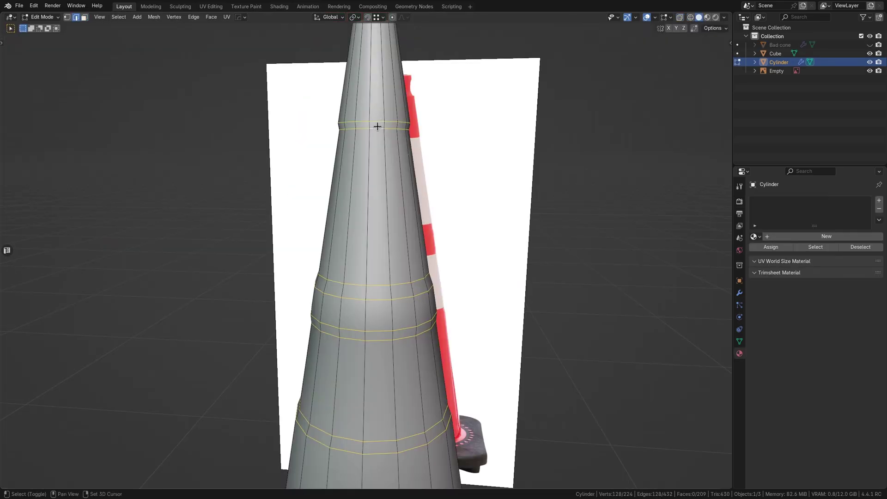
scroll(537, 194, up, 5)
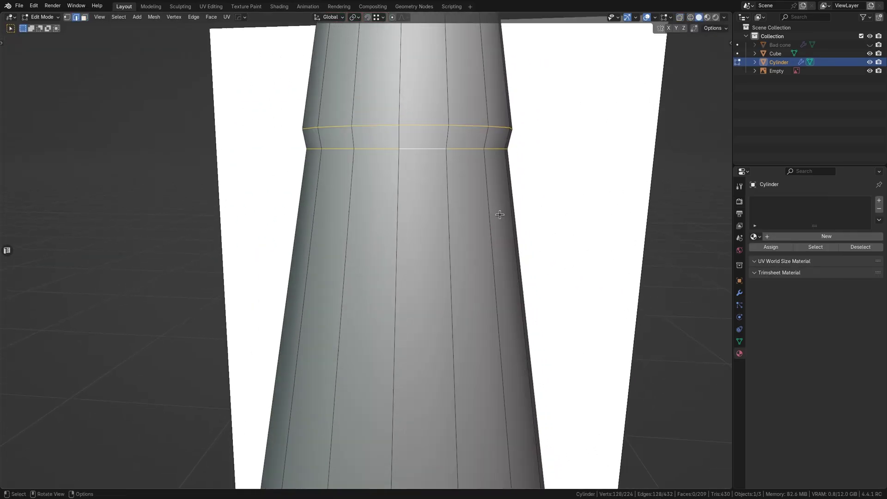
key(ctrl+b)
scroll(523, 201, down, 4)
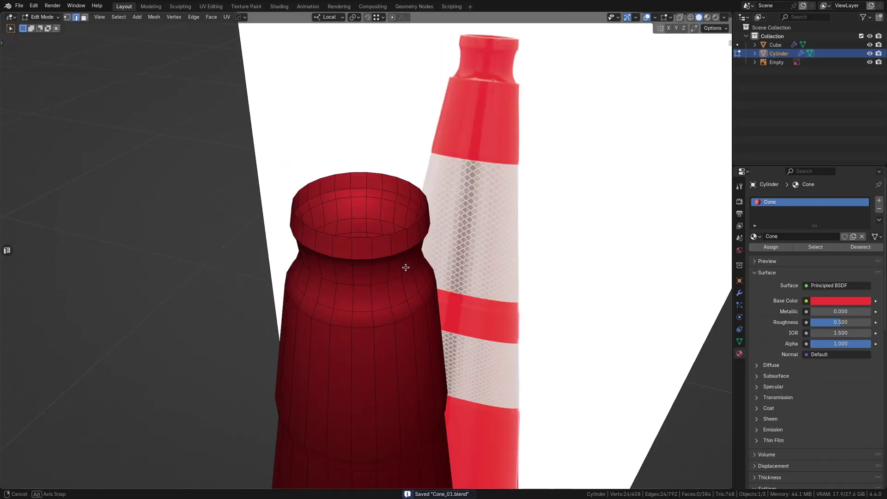
Step: Scale the cone's open top rim edge, extrude it down to the base, and widen it to form the inner wall
key(s)
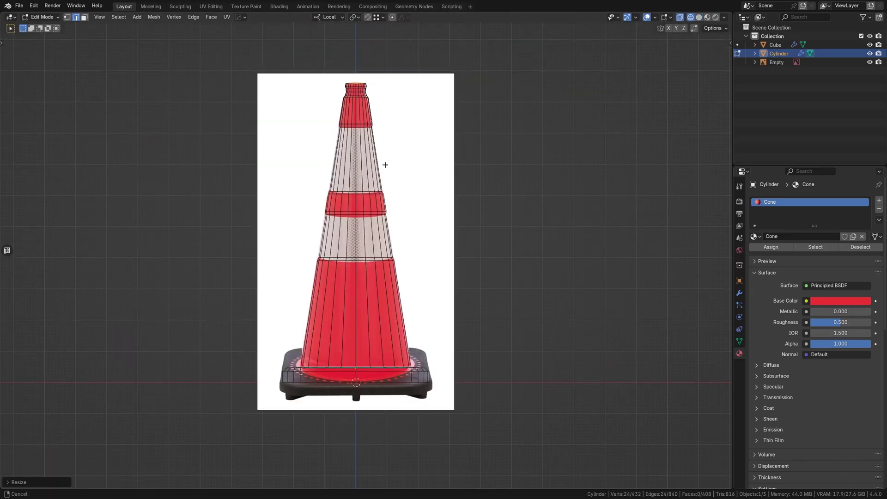
key(e)
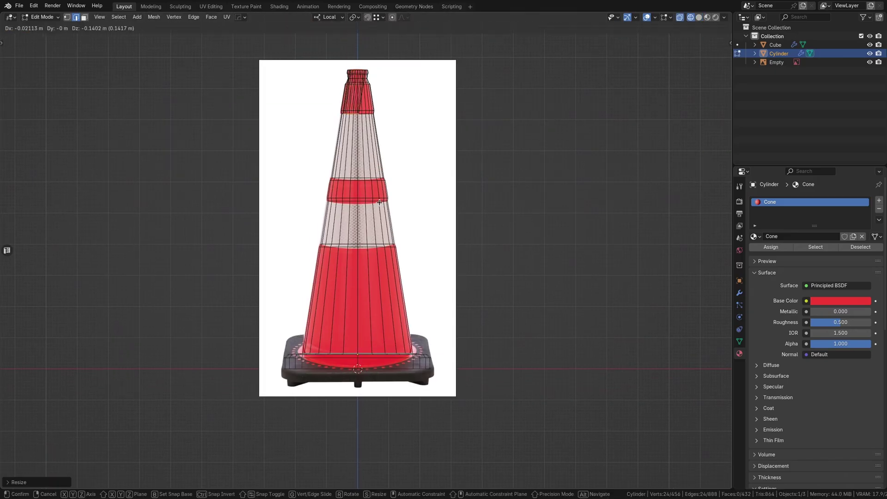
ctrl+click(411, 352)
scroll(410, 352, up, 1)
key(s)
click(677, 361)
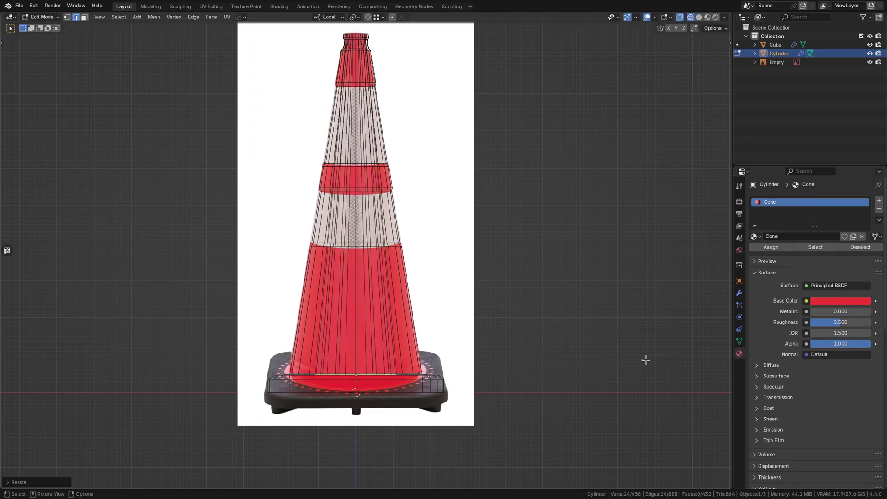
Step: Scale the cone body's extruded bottom face by about 1.084 and extrude it about 0.012 m to form a bottom flange
key(alt+z)
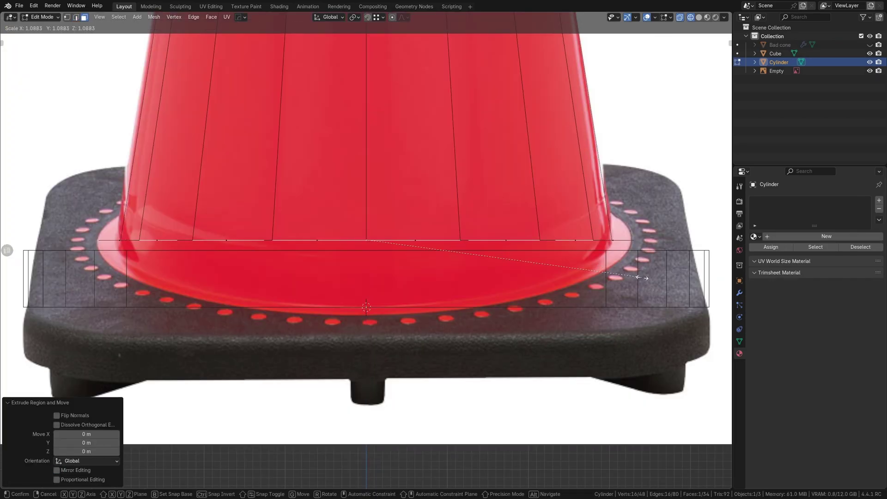
click(639, 277)
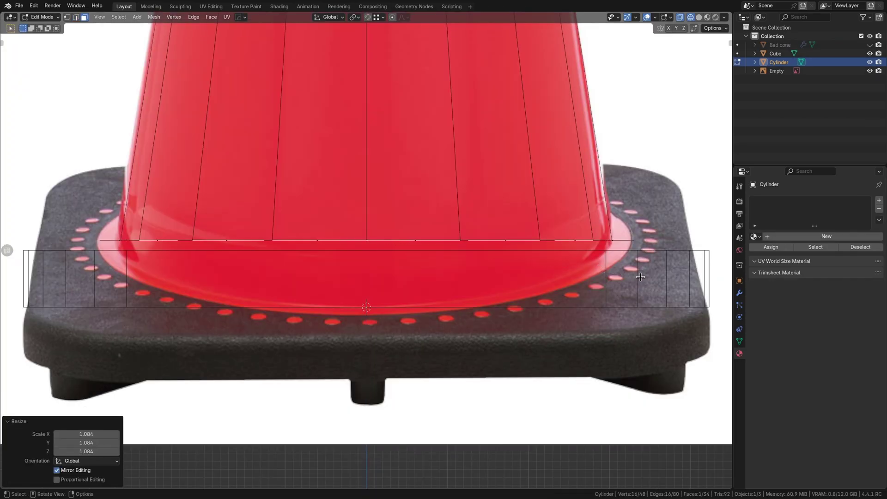
key(e)
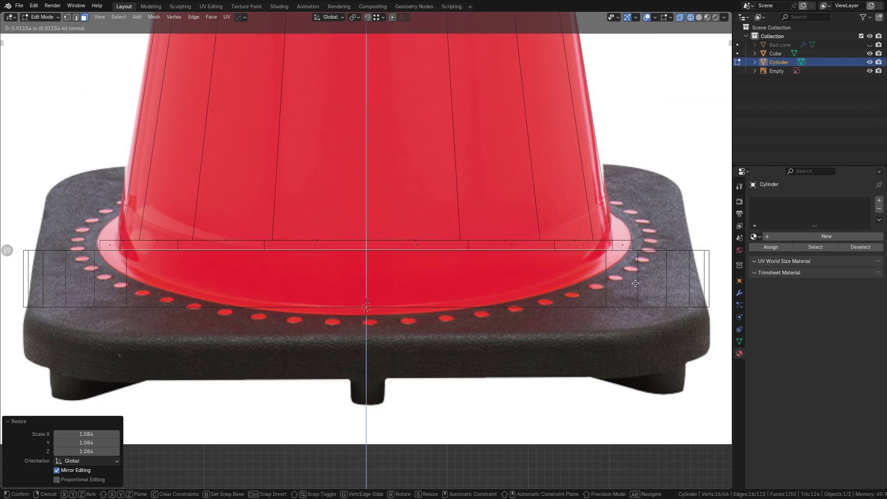
click(640, 252)
middle_drag(499, 296, 516, 327)
key(z)
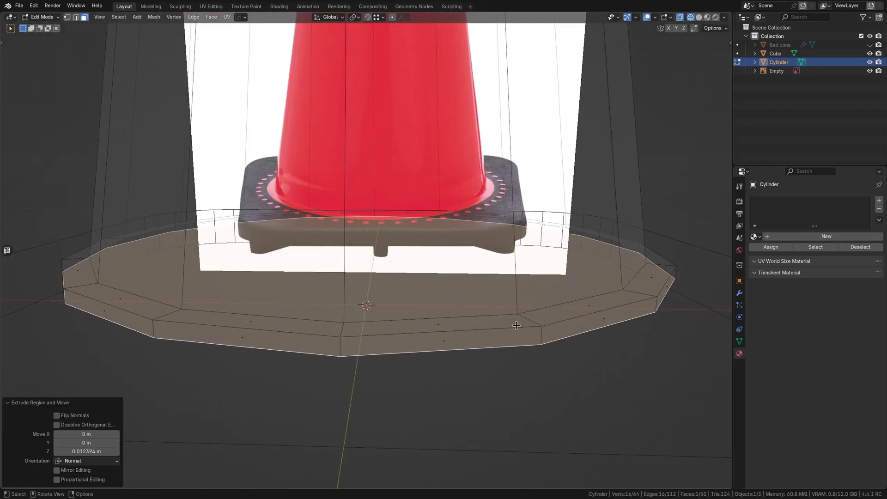
scroll(462, 316, down, 5)
middle_drag(391, 302, 419, 302)
key(Tab)
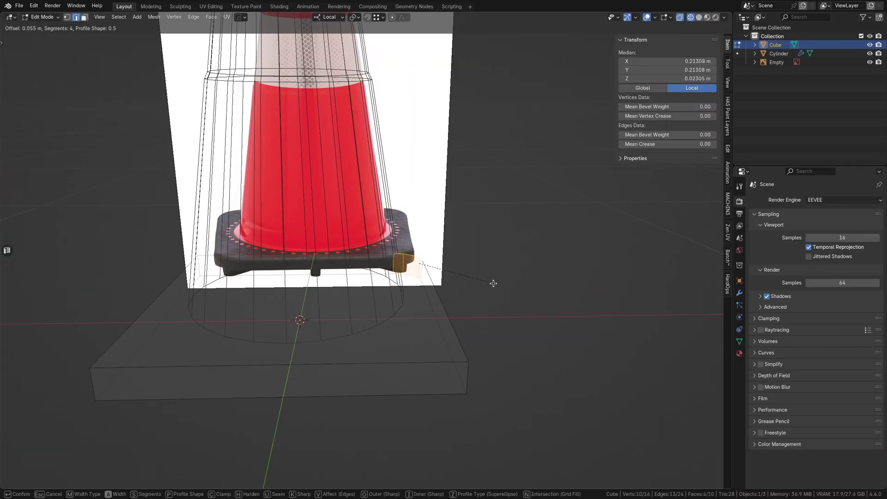
Step: Bevel the base slab's corner edge about 0.055 m with 4 segments and symmetrize the rounding to the other corners
click(494, 284)
middle_drag(494, 283, 406, 313)
key(alt+z)
key(alt+x)
middle_drag(296, 264, 242, 272)
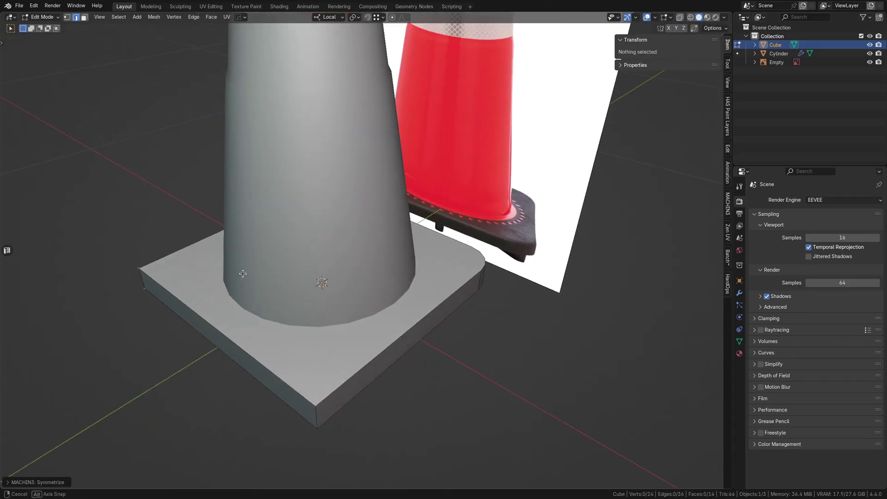
middle_drag(442, 262, 389, 281)
middle_drag(108, 273, 180, 252)
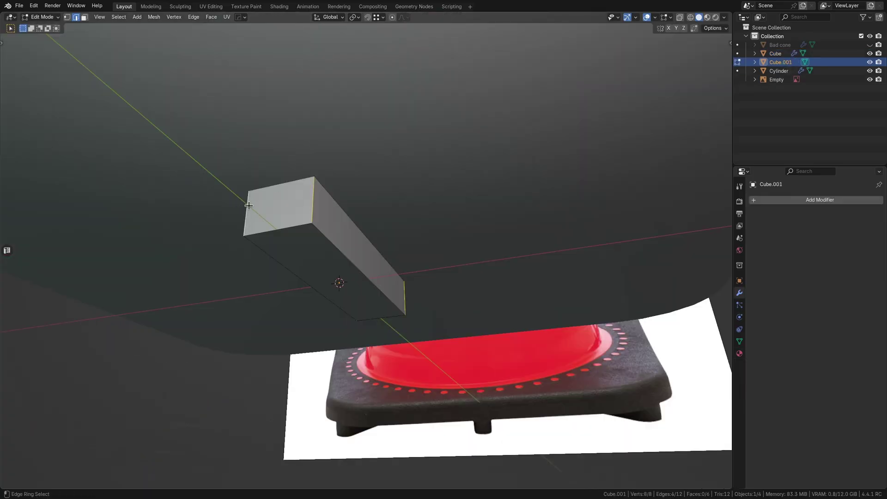
Step: Bevel the four vertical edges of the foot block under the base by about 0.018 m with one segment
key(ctrl+b)
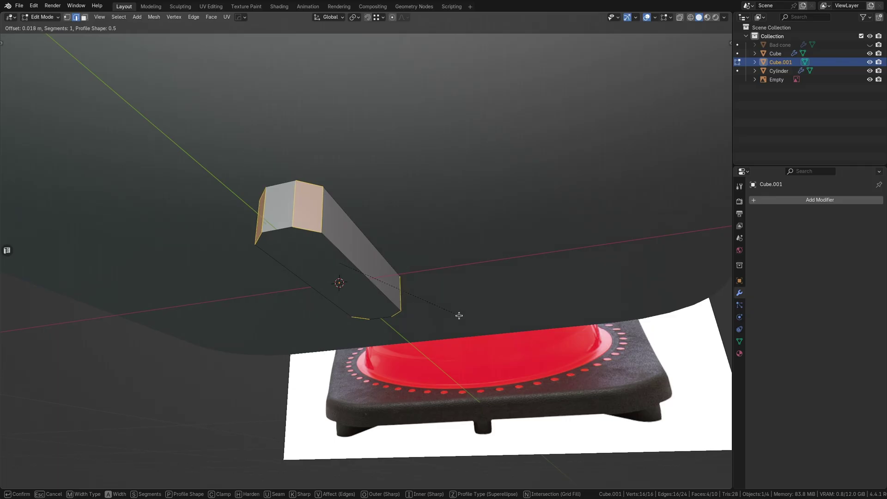
click(460, 315)
middle_drag(459, 316, 179, 279)
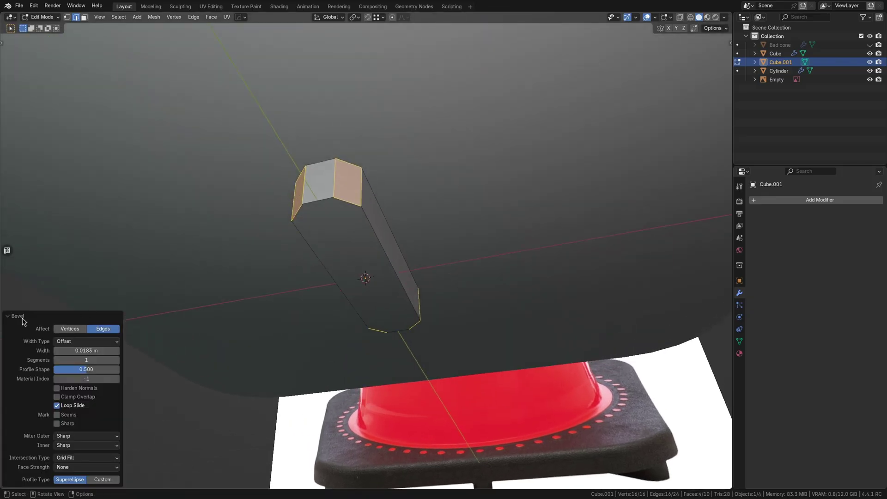
key(Tab)
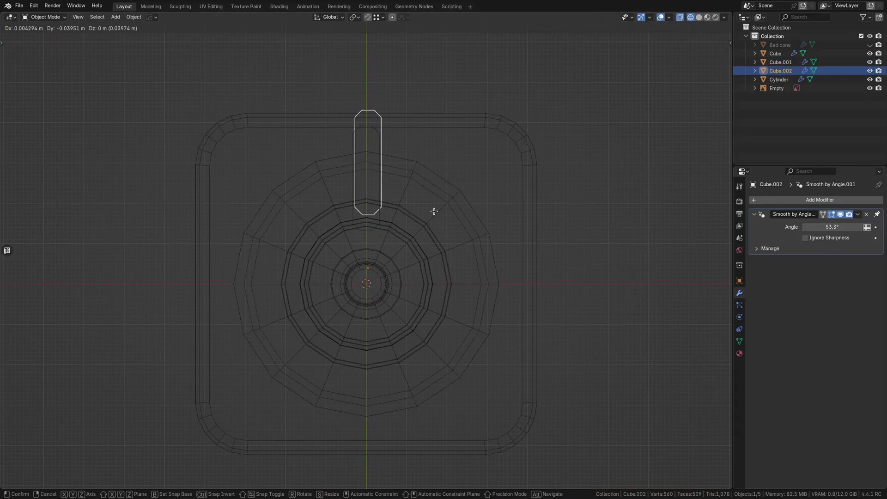
Step: Rotate the duplicated foot -90° about the cone's centre and repeat the rotated copy for the remaining sides of the base
key(r)
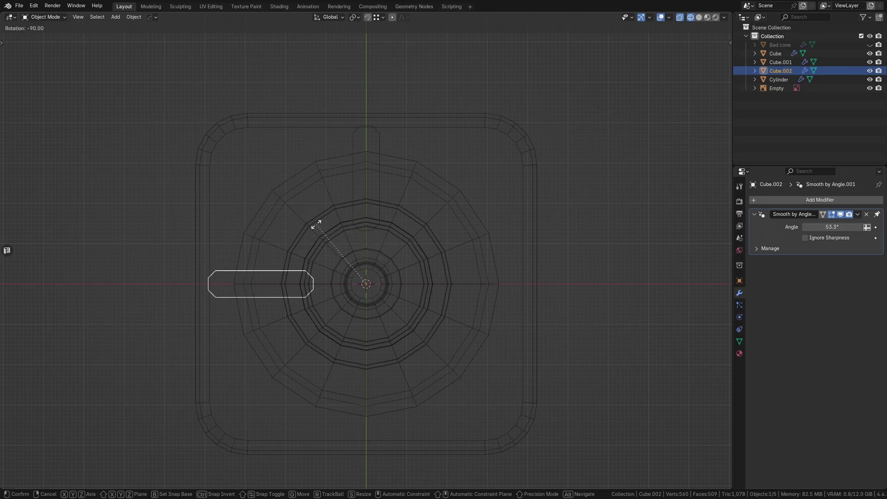
ctrl+click(317, 225)
key(shift+r)
key(shift+r)
key(shift+r)
Step: Rotate the extra foot copy diagonally toward a base corner and move its mesh about 0.084 m outward along local Y
key(r)
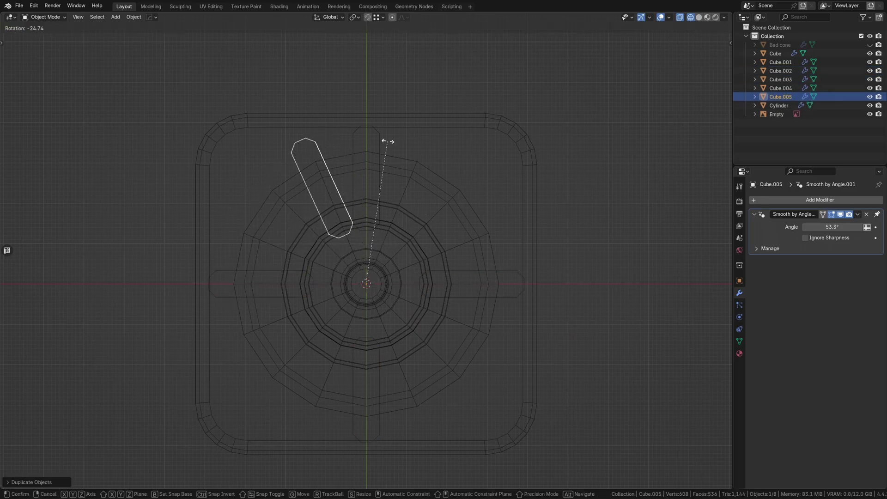
click(336, 139)
key(Tab)
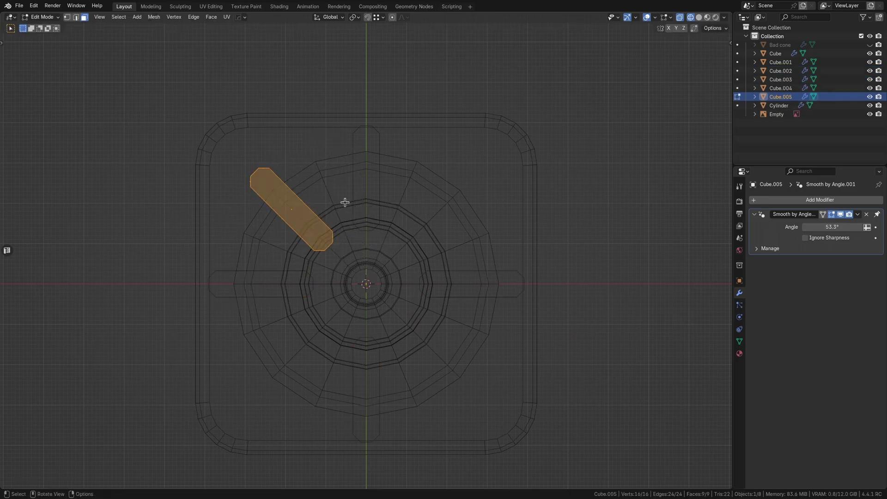
key(shift+space)
click(312, 211)
key(g)
key(y)
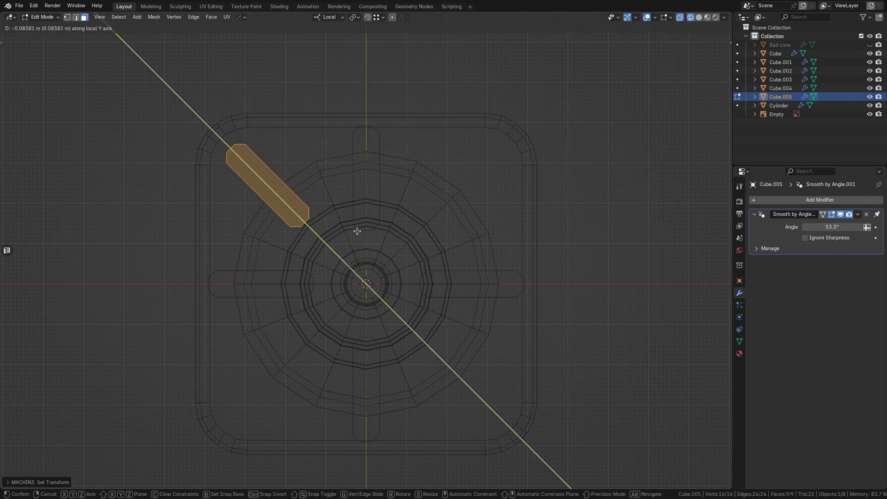
click(358, 231)
Step: Duplicate the diagonal foot and rotate the copy about the cone's centre toward another corner of the base
key(Tab)
key(shift+d)
key(r)
click(355, 252)
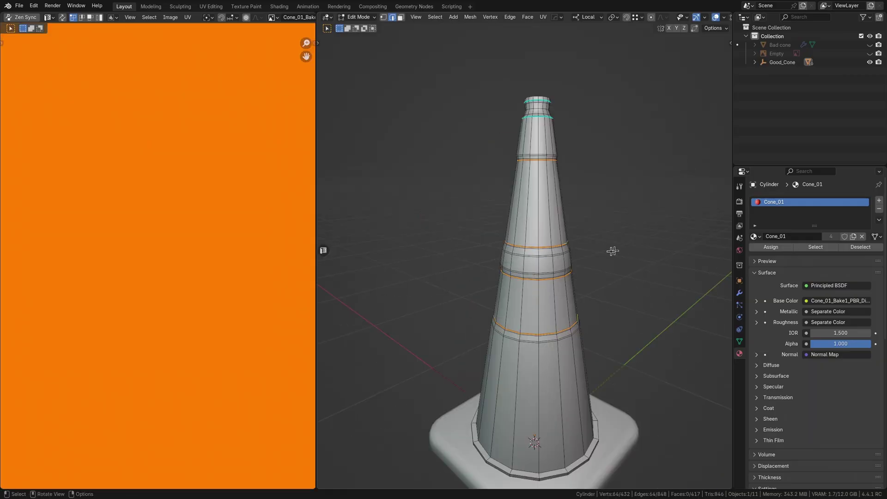
Step: Try to unwrap the whole cone body along its marked seams
middle_drag(613, 251, 534, 305)
key(a)
key(u)
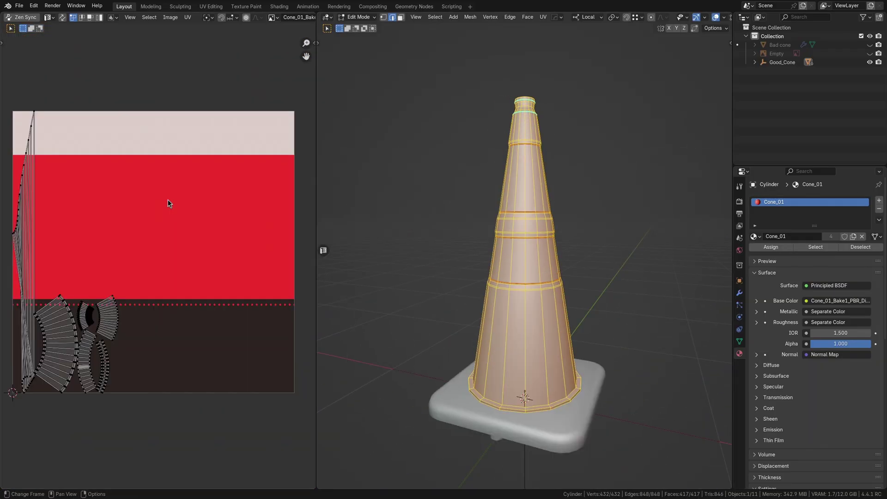
key(a)
middle_drag(551, 323, 370, 322)
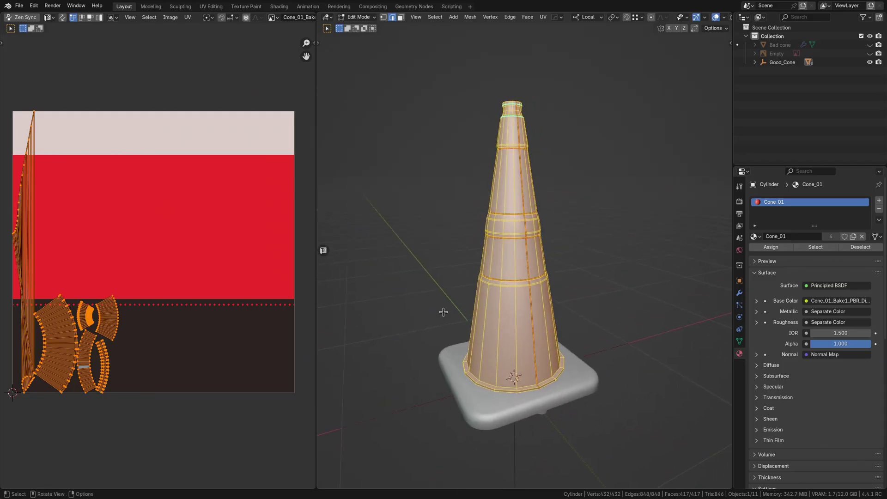
Step: Delete the face closing the bottom of the cone body
key(z)
click(540, 337)
key(3)
click(513, 362)
key(z)
click(644, 340)
key(Tab)
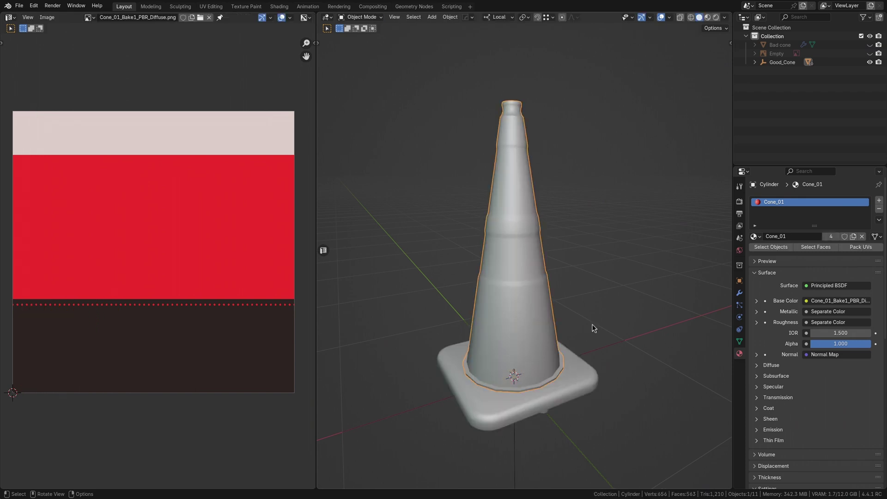
key(Tab)
middle_drag(554, 308, 667, 230)
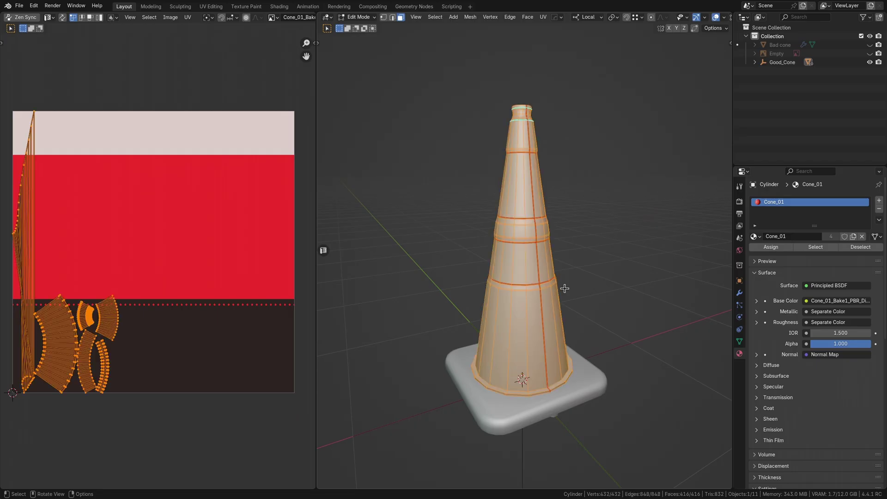
Step: Unwrap the bottomless cone body along its seams and display it in Material Preview shading
key(u)
click(595, 30)
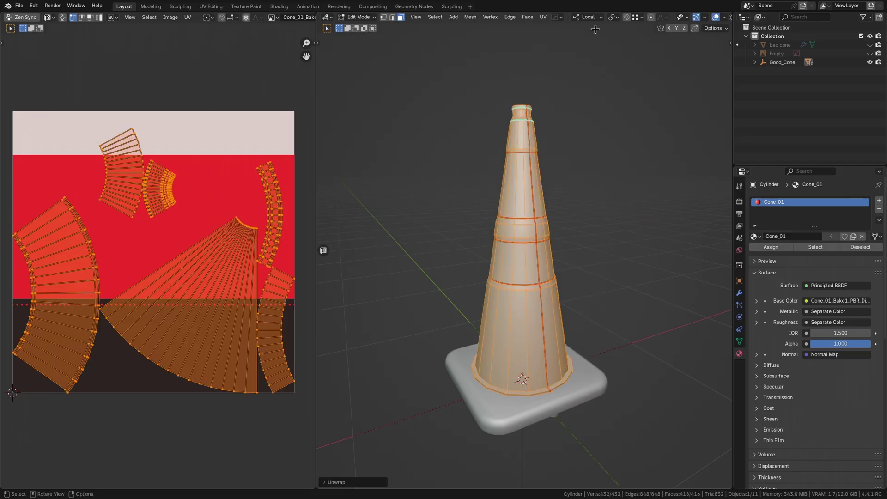
middle_drag(463, 238, 584, 239)
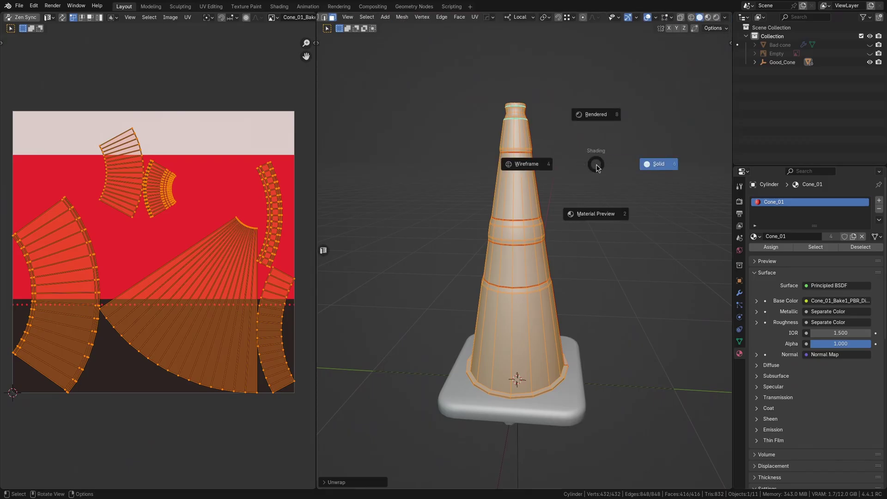
click(598, 206)
mouse_move(440, 248)
middle_down()
mouse_move(511, 232)
mouse_move(628, 242)
mouse_move(562, 243)
mouse_move(529, 263)
middle_up()
key(Tab)
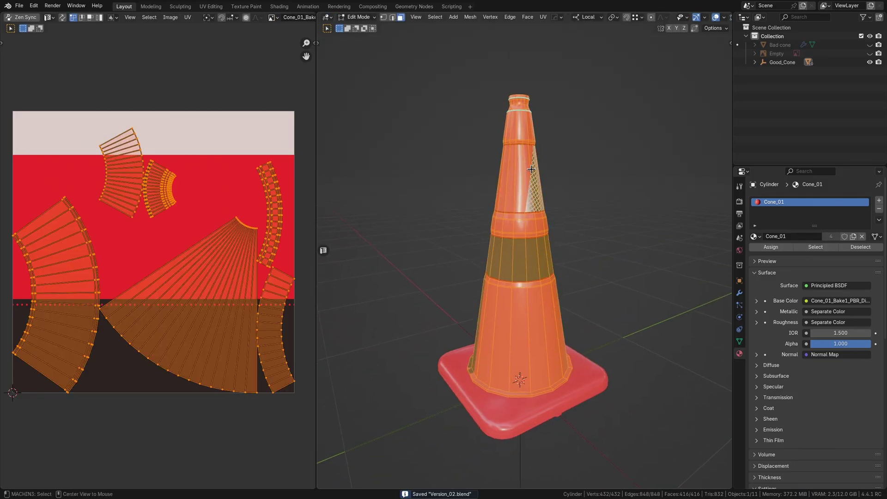
Step: Straighten the UVs of the cone's two reflective stripe bands and resize their islands
alt+click(531, 168)
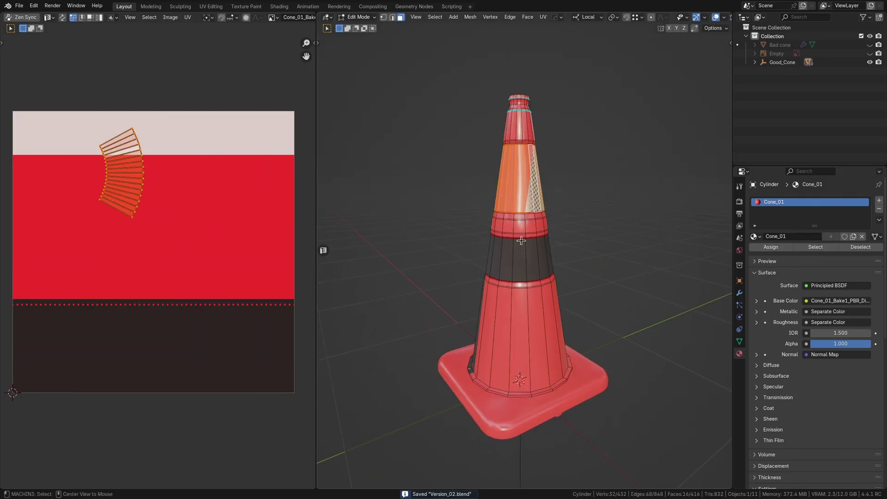
alt+shift+click(527, 253)
key(d)
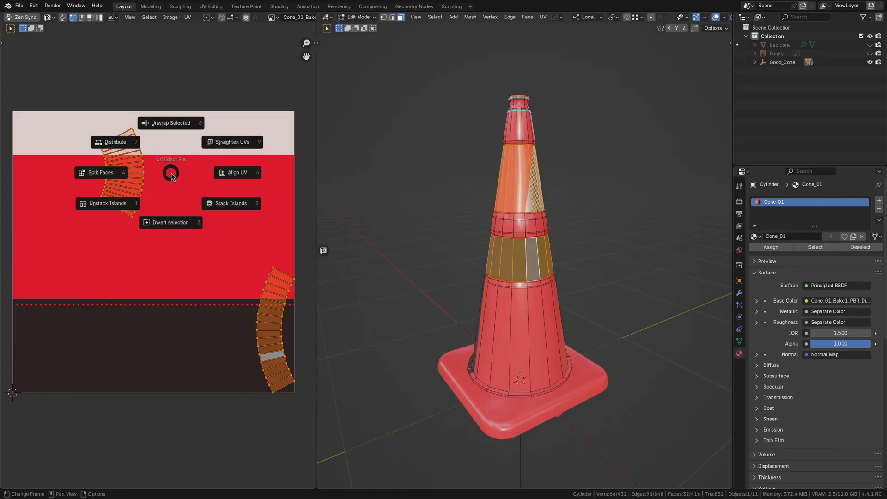
click(218, 143)
click(243, 179)
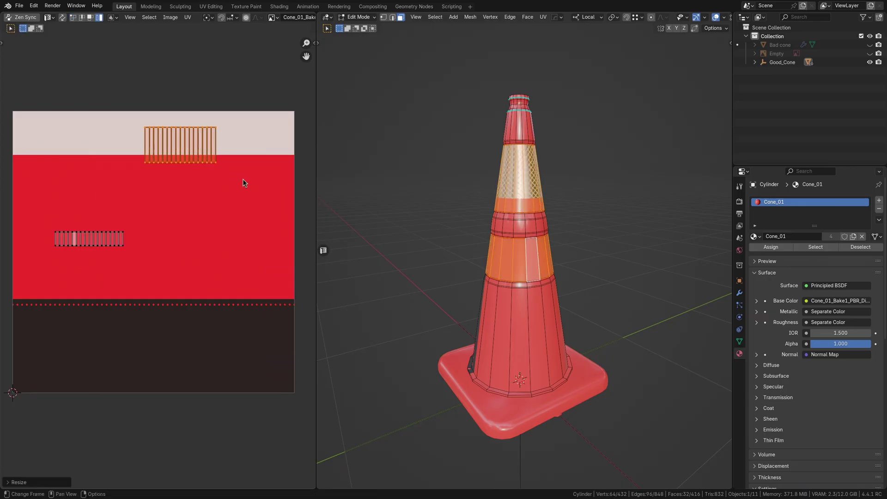
Step: Move the UV islands of both stripe bands onto the pale reflective strip of the texture
key(g)
click(213, 163)
click(93, 238)
key(g)
click(153, 138)
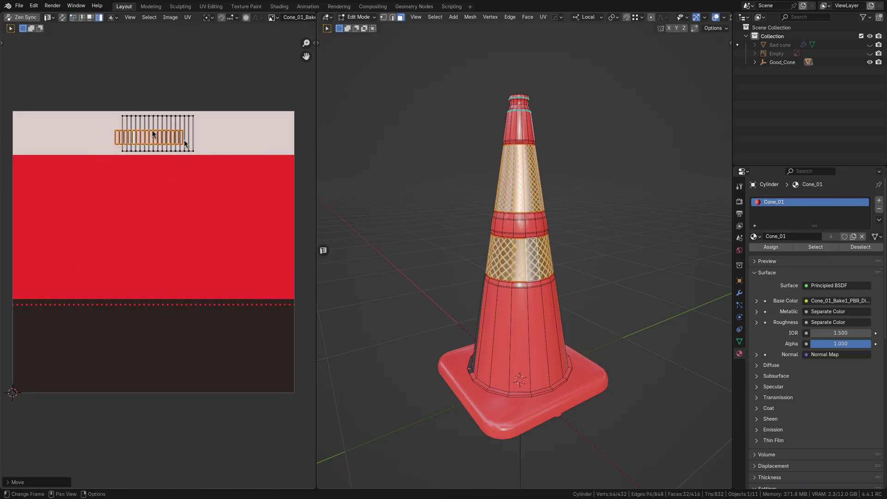
Step: Scale and reposition the lower stripe band's UV island within the pale strip to adjust its reflective pattern
key(s)
click(287, 180)
key(g)
click(224, 146)
key(s)
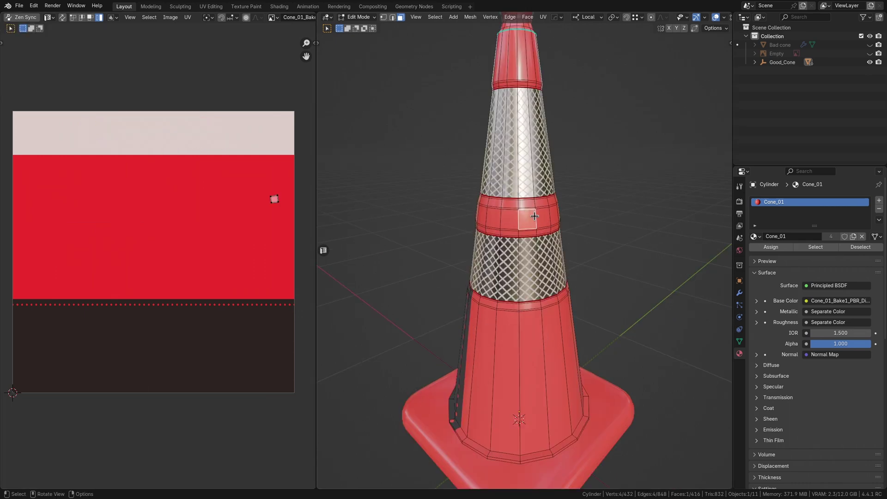
Step: Select the linked top, middle and lower red sections of the cone and straighten their UV islands
key(l)
key(l)
key(l)
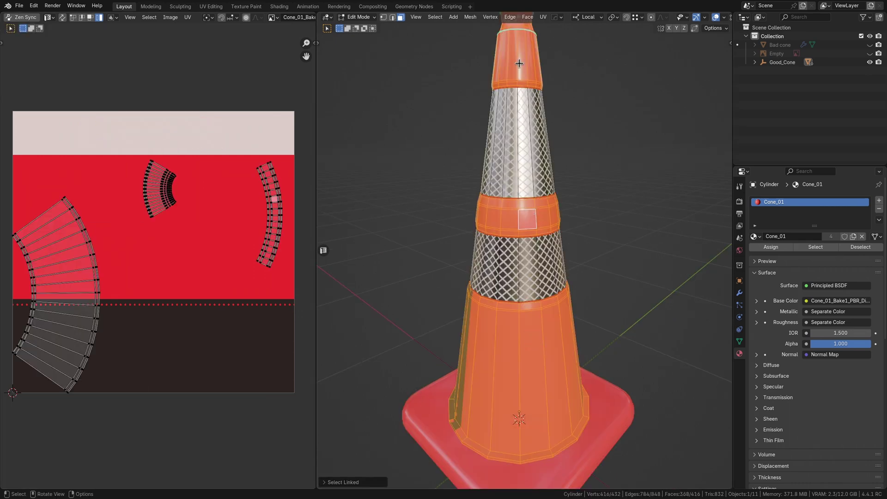
middle_drag(625, 129, 567, 180)
scroll(575, 151, down, 2)
key(a)
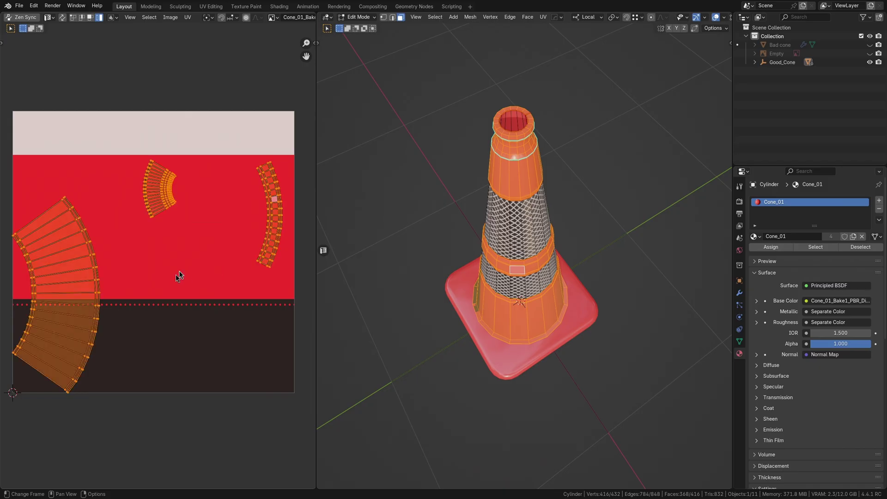
key(d)
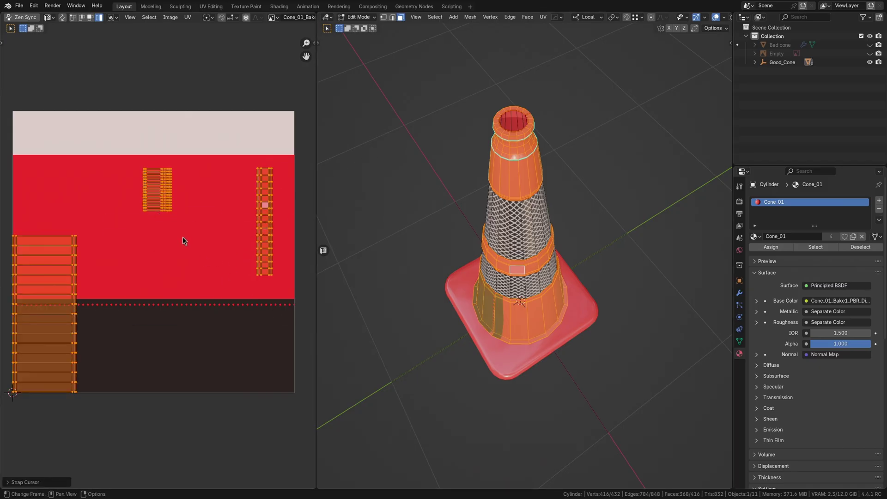
Step: Stack the red sections' UV islands together, rotate them 90° and scale them to fit the red texture area
key(shift+s)
key(r)
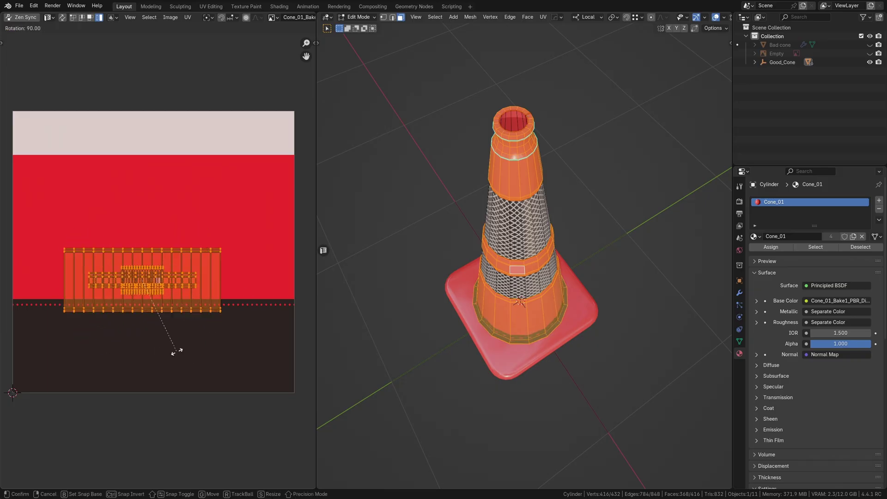
click(177, 351)
key(s)
click(244, 298)
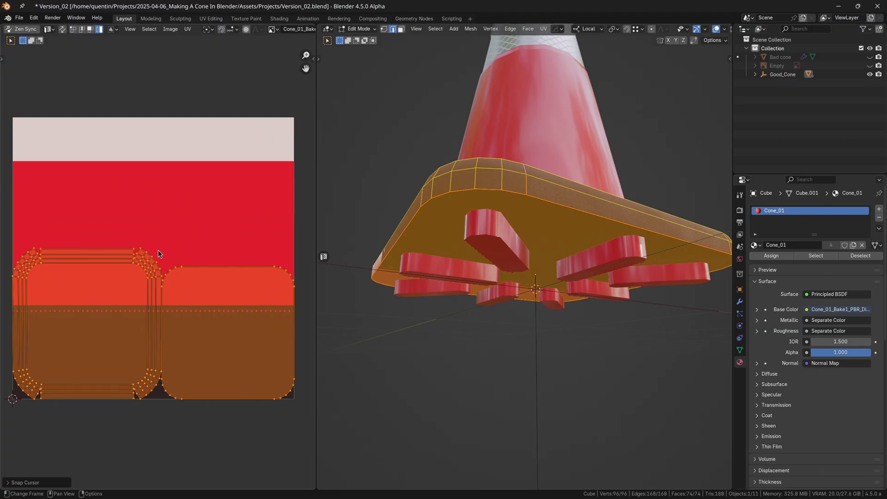
Step: Stack the base slab's UV islands, scale them to about 0.52 and move them onto the black texture area
key(shift+s)
click(163, 188)
key(s)
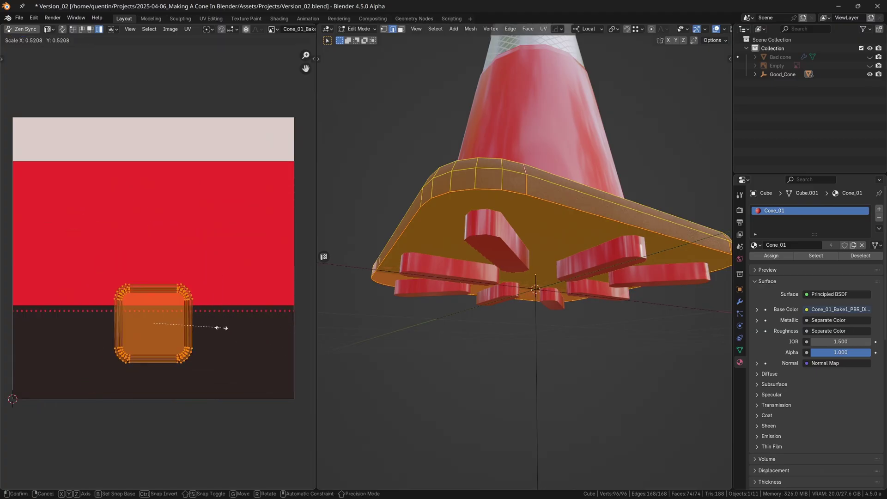
click(218, 327)
key(g)
click(217, 361)
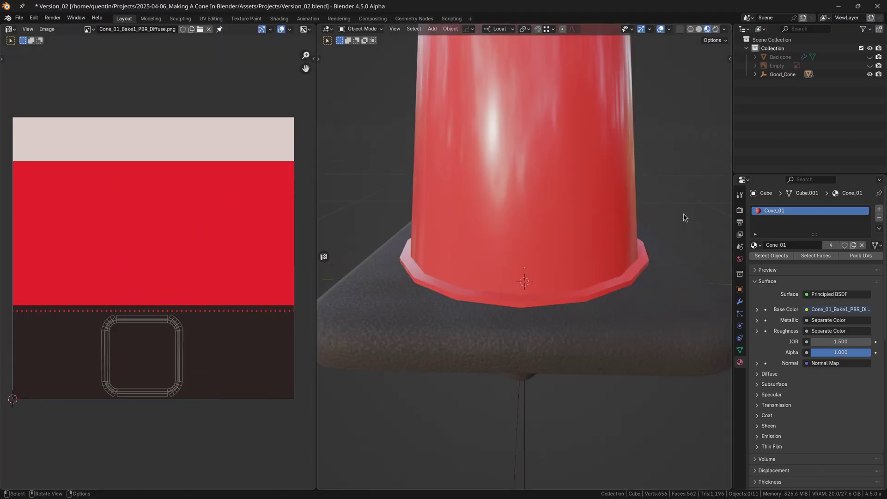
key(f)
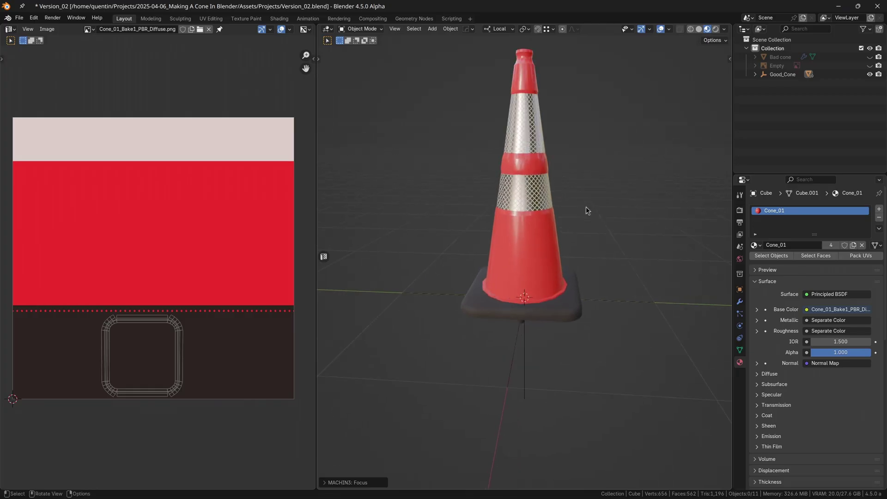
Step: Save the cone project, inspect the Cone_01 material on the cube and cone in the shading file, and save that file
key(ctrl+s)
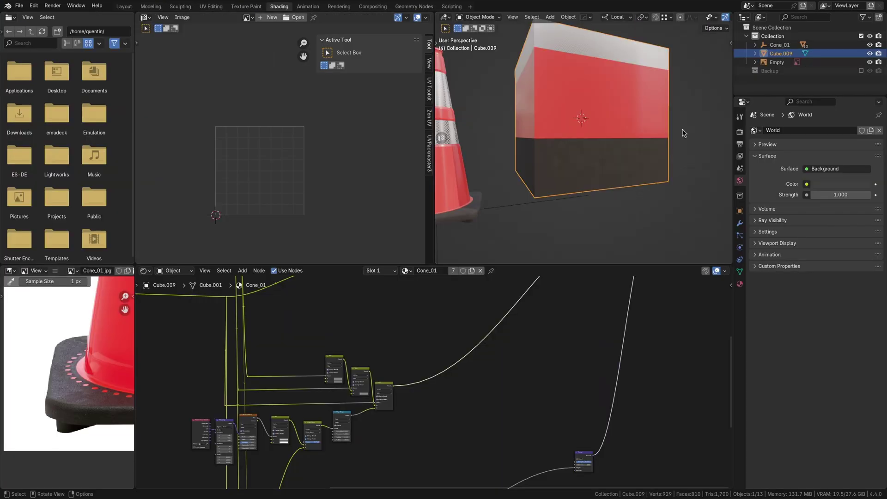
mouse_move(683, 133)
middle_down()
mouse_move(641, 168)
mouse_move(575, 134)
mouse_move(586, 140)
mouse_move(635, 83)
mouse_move(610, 106)
mouse_move(657, 103)
middle_up()
scroll(635, 84, up, 4)
scroll(654, 128, up, 3)
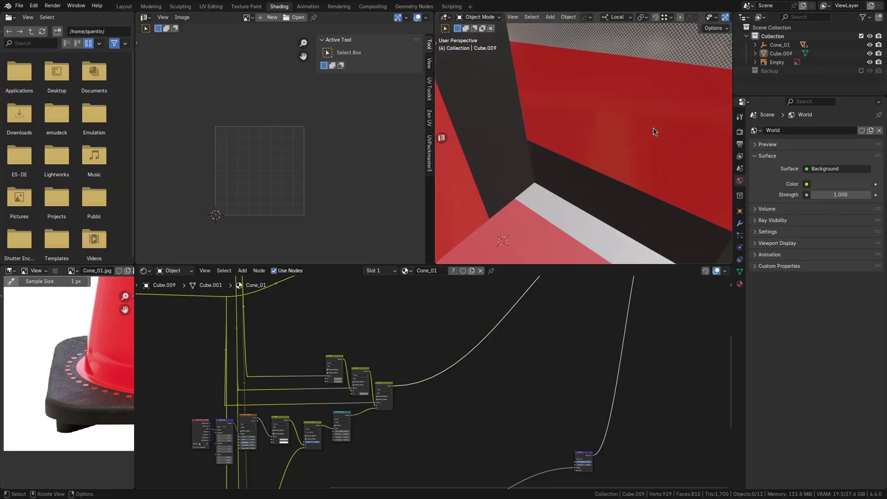
scroll(651, 128, down, 1)
scroll(652, 131, down, 2)
alt+right_drag(655, 131, 612, 151)
mouse_move(612, 150)
middle_down()
mouse_move(647, 154)
mouse_move(598, 154)
middle_up()
key(ctrl+s)
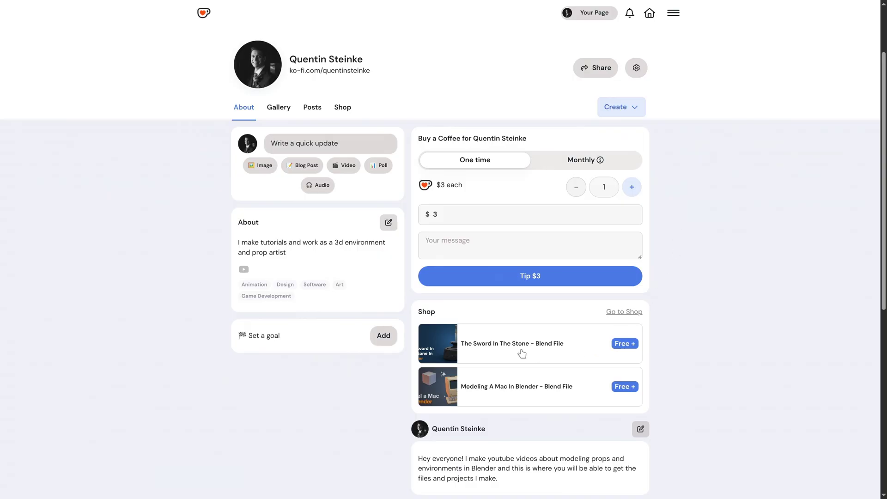
Step: Switch to the Ko-fi page and open the shop listing for The Sword In The Stone blend file
click(519, 348)
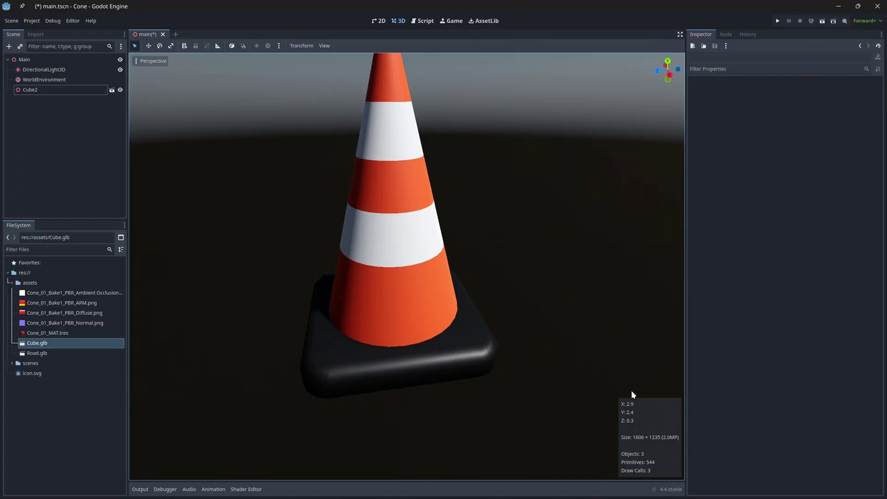
Step: Switch to Godot Engine and select the imported orange-and-white cone to examine its primitive and draw call statistics
scroll(489, 312, down, 3)
click(429, 256)
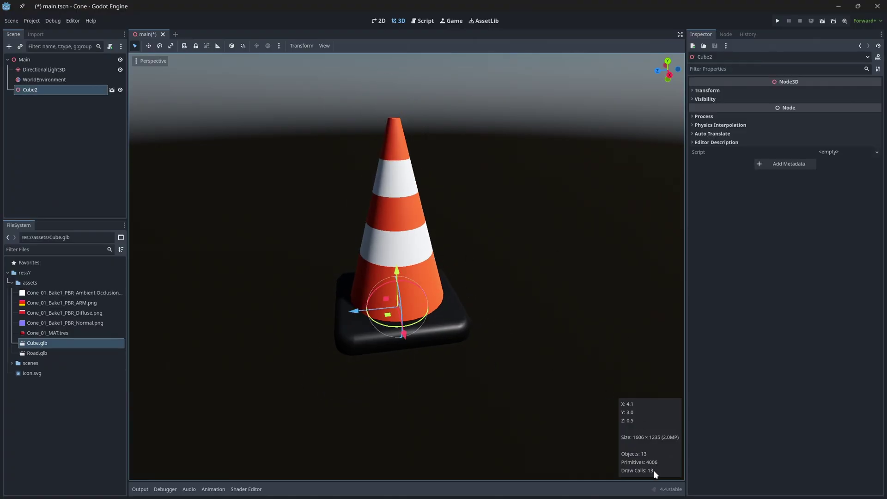
click(50, 121)
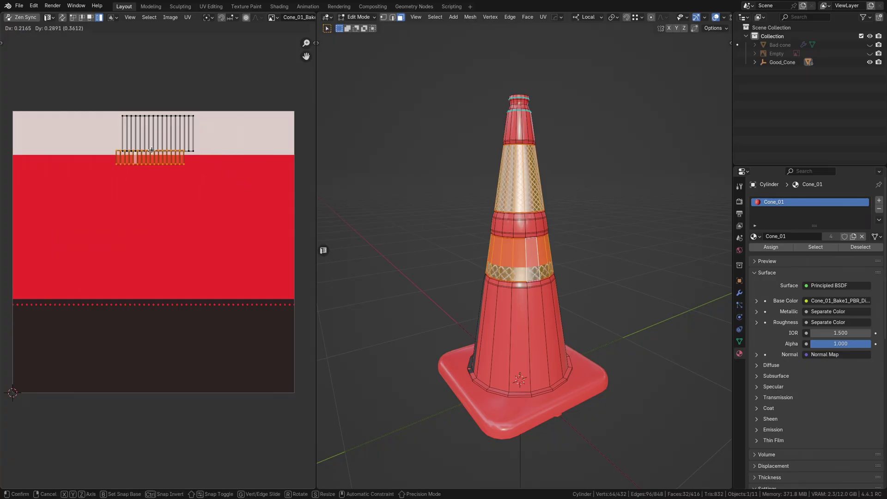
Step: Switch to Blender, place the cone's lower stripe band UV island on the pale strip and scale it
click(146, 133)
key(s)
click(285, 185)
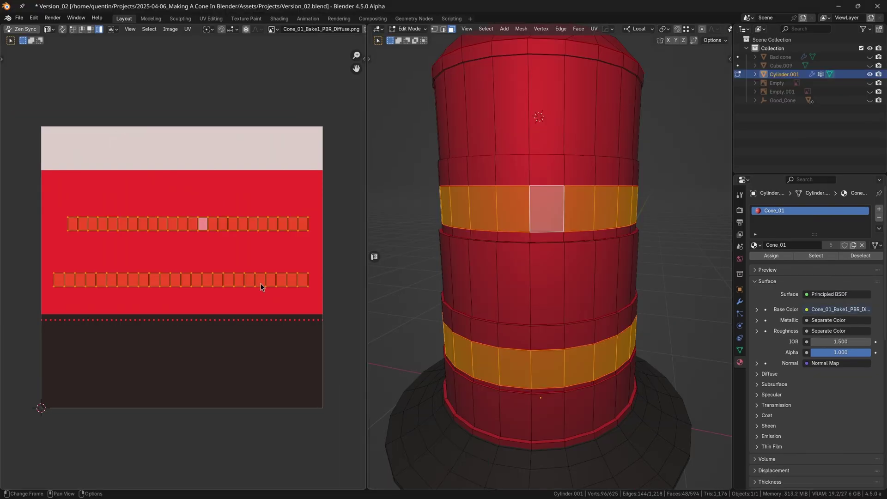
Step: Move the barrel's two stripe-band UV islands together onto the pale texture strip and scale them up by about 1.35
key(g)
click(257, 215)
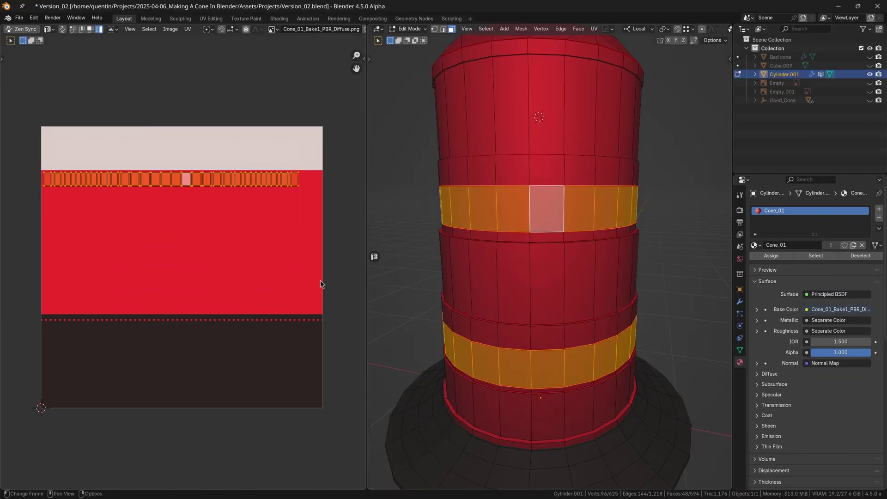
key(g)
click(300, 238)
key(s)
click(346, 263)
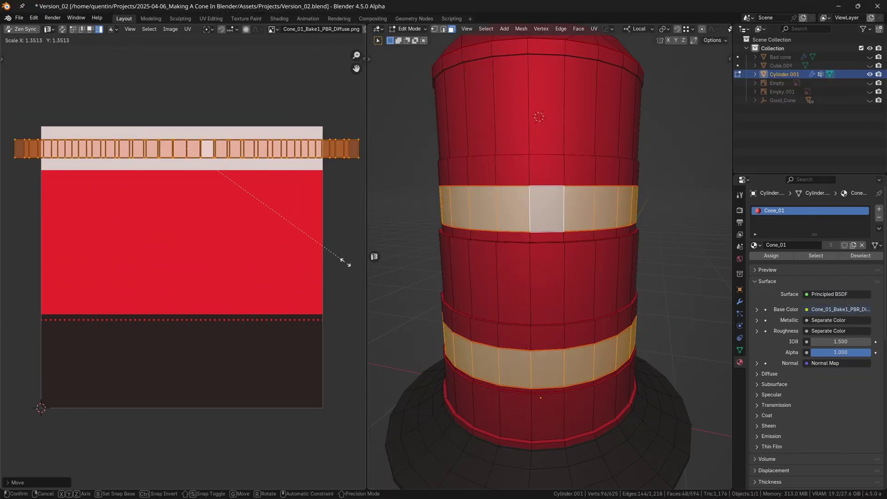
Step: Enlarge the stacked stripe-band UV islands further and center them vertically within the pale strip
key(g)
click(335, 259)
key(s)
click(280, 178)
key(g)
click(278, 182)
Step: Return the barrel to Object Mode, show it in Material Preview shading and deselect it
middle_drag(607, 214, 613, 214)
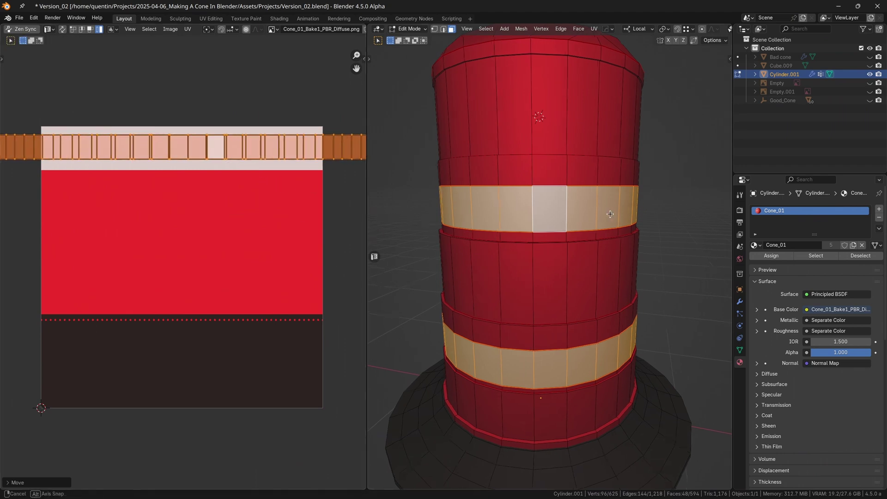
key(Tab)
key(z)
click(537, 265)
scroll(537, 265, down, 4)
click(640, 221)
middle_drag(640, 221, 599, 266)
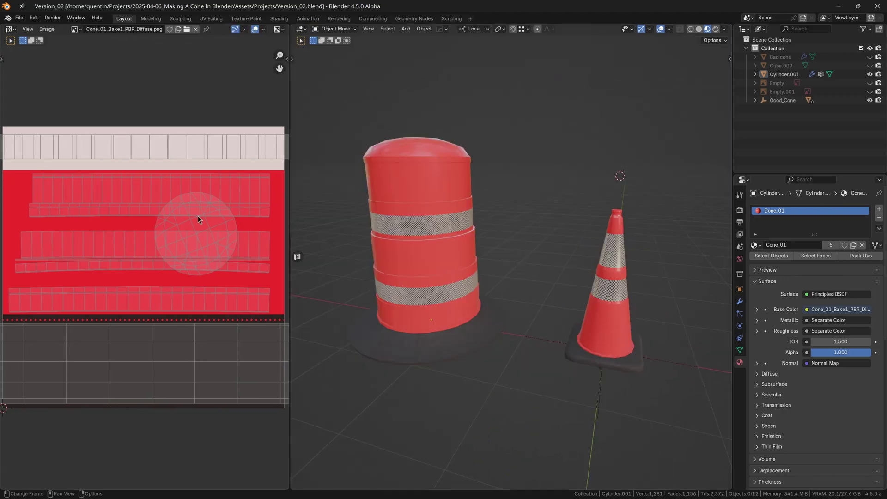